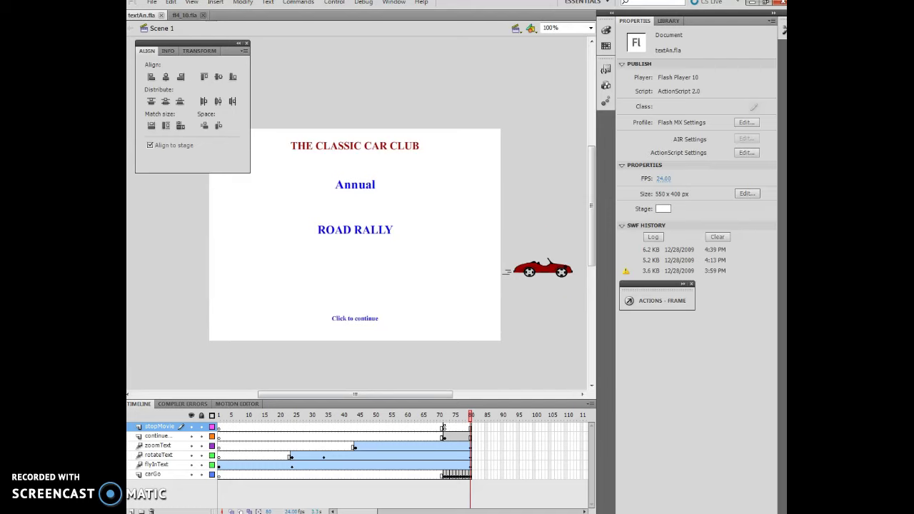
- Switch to fl4_10.fla, play its car animation, and rewind to frame 1
{"action": "left_click", "coordinate": [184, 15]}
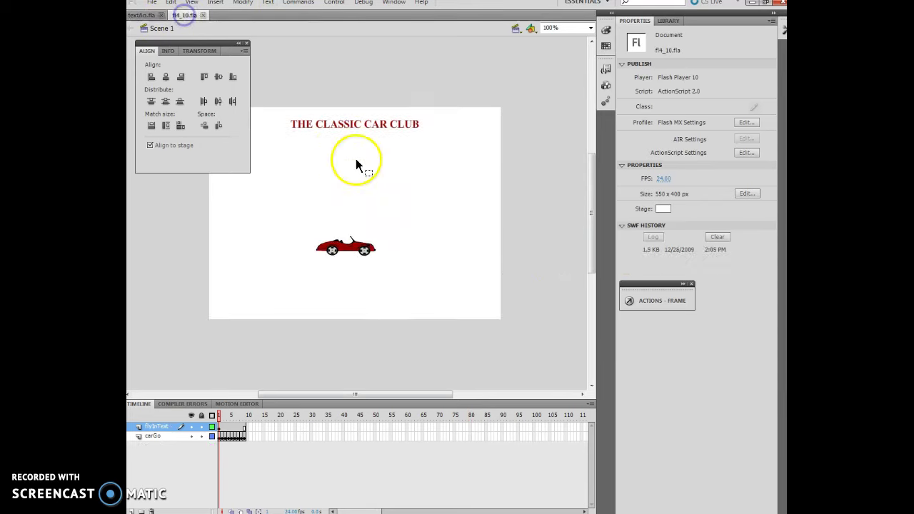
{"action": "left_click", "coordinate": [168, 438]}
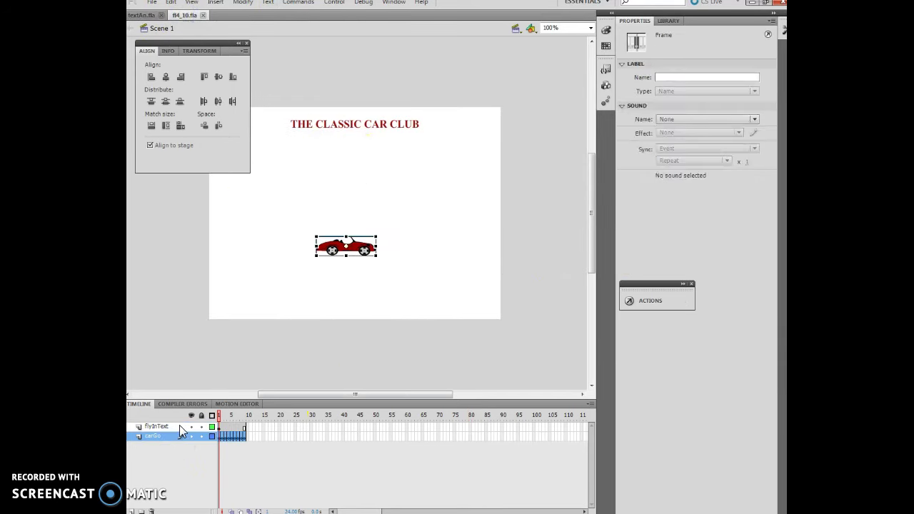
{"action": "key", "text": "Return"}
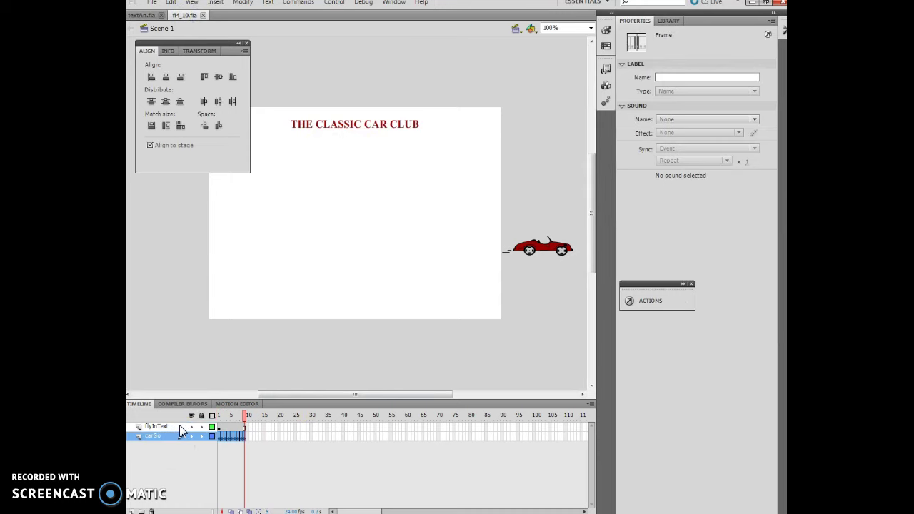
{"action": "left_click", "coordinate": [180, 427]}
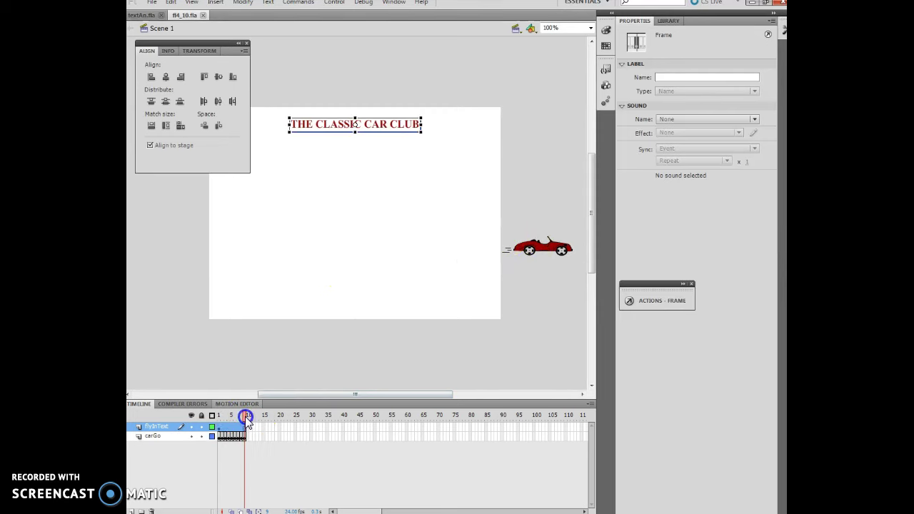
{"action": "left_click_drag", "start_coordinate": [245, 417], "coordinate": [196, 423]}
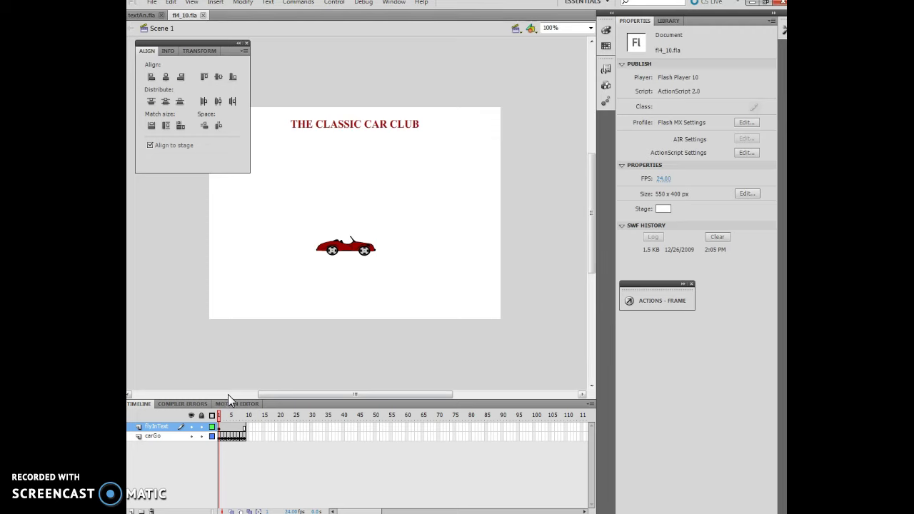
{"action": "left_click", "coordinate": [146, 17]}
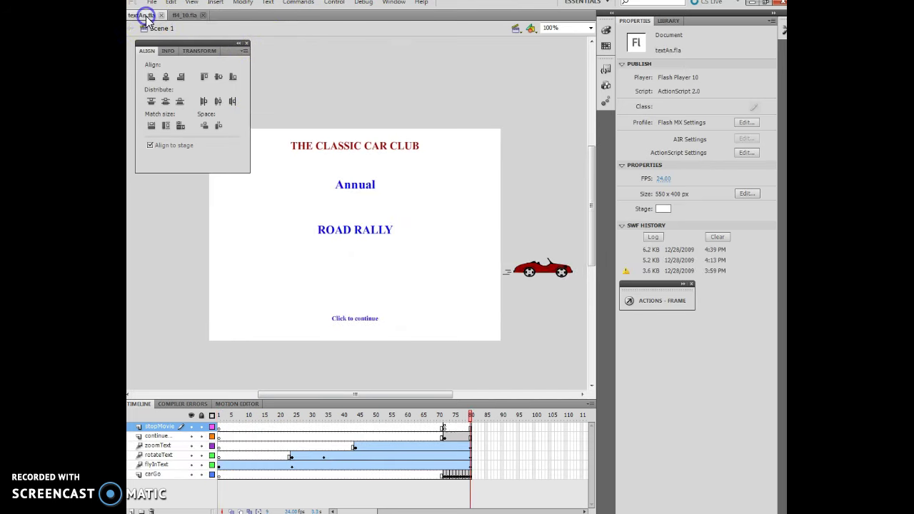
{"action": "left_click", "coordinate": [445, 475]}
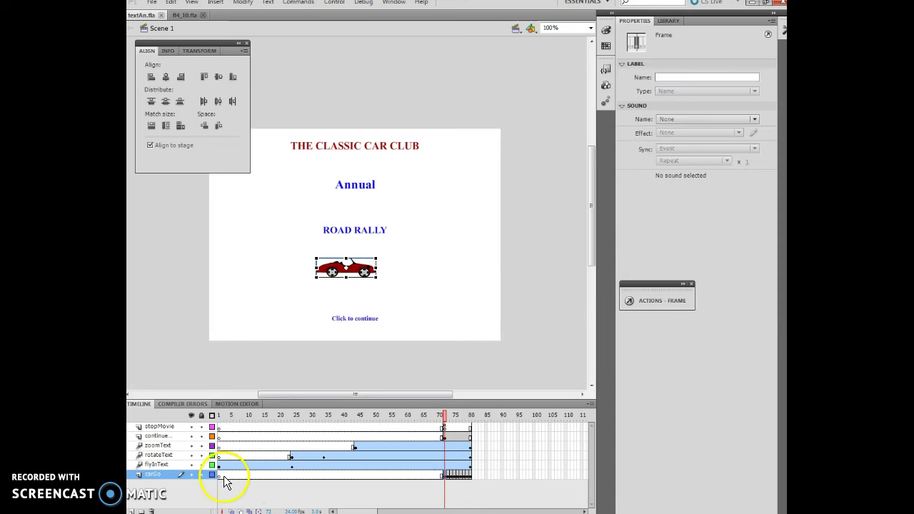
{"action": "left_click", "coordinate": [470, 476]}
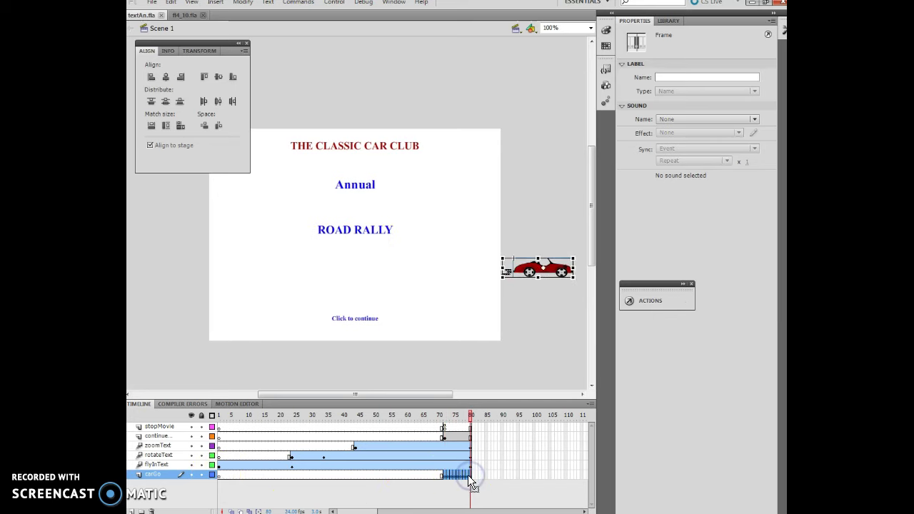
{"action": "left_click", "coordinate": [183, 15]}
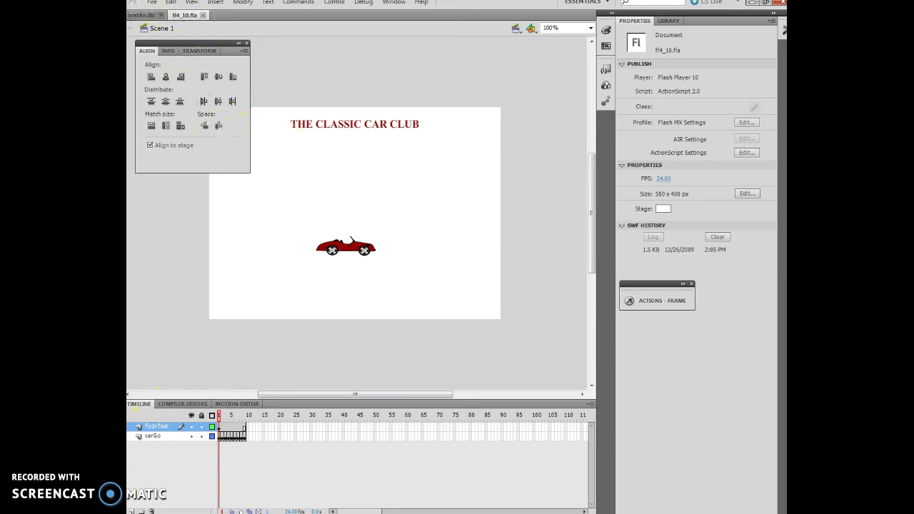
- Return to textAn.fla, select THE CLASSIC CAR CLUB title, and drag the Align panel below it
{"action": "left_click", "coordinate": [140, 16]}
{"action": "left_click", "coordinate": [355, 147]}
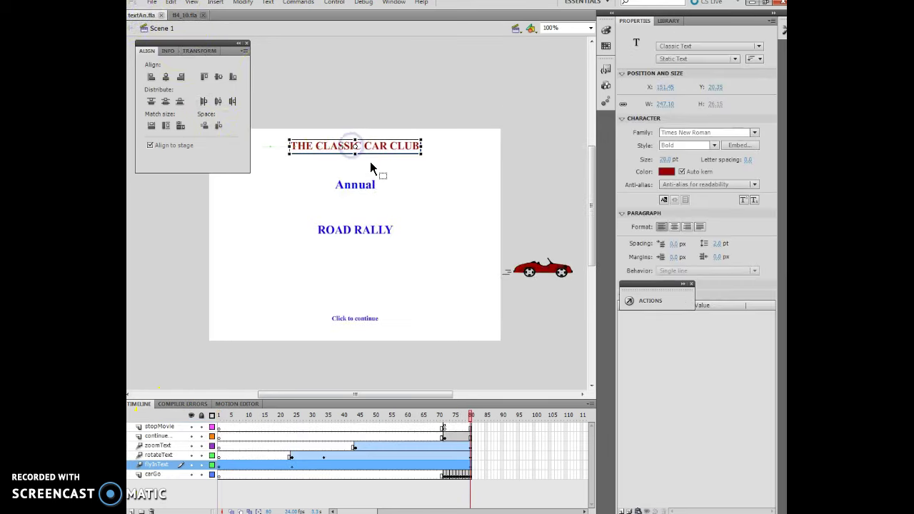
{"action": "left_click_drag", "start_coordinate": [184, 45], "coordinate": [197, 217]}
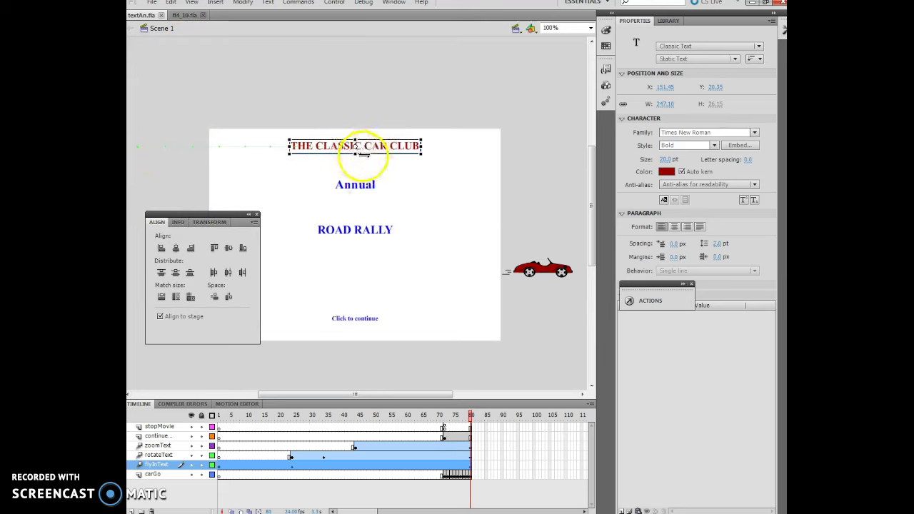
{"action": "left_click", "coordinate": [364, 153]}
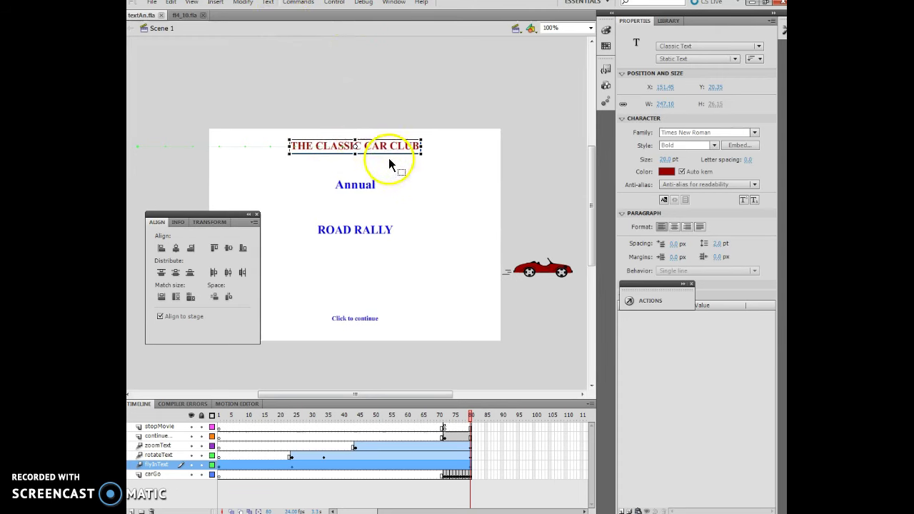
- Nudge the title left and align it horizontally centred to the stage at X 151.45
{"action": "left_click", "coordinate": [392, 5]}
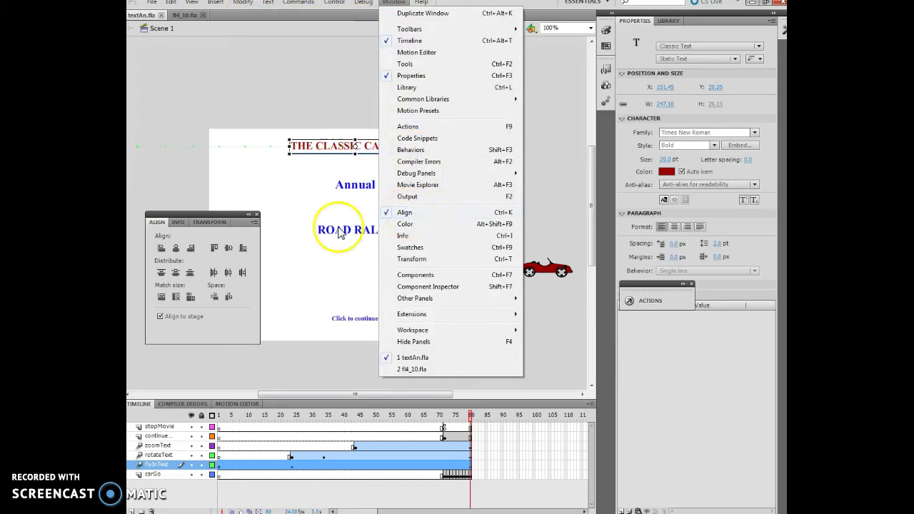
{"action": "left_click", "coordinate": [194, 215]}
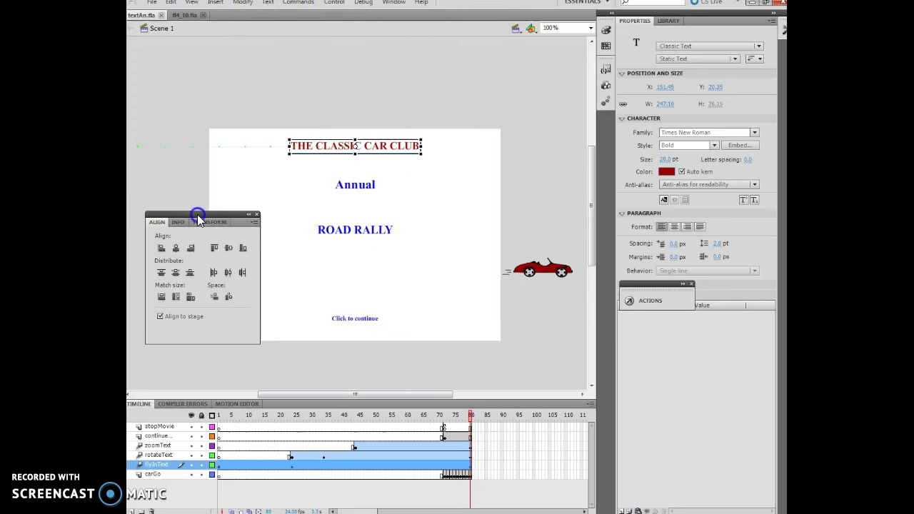
{"action": "left_click", "coordinate": [180, 251]}
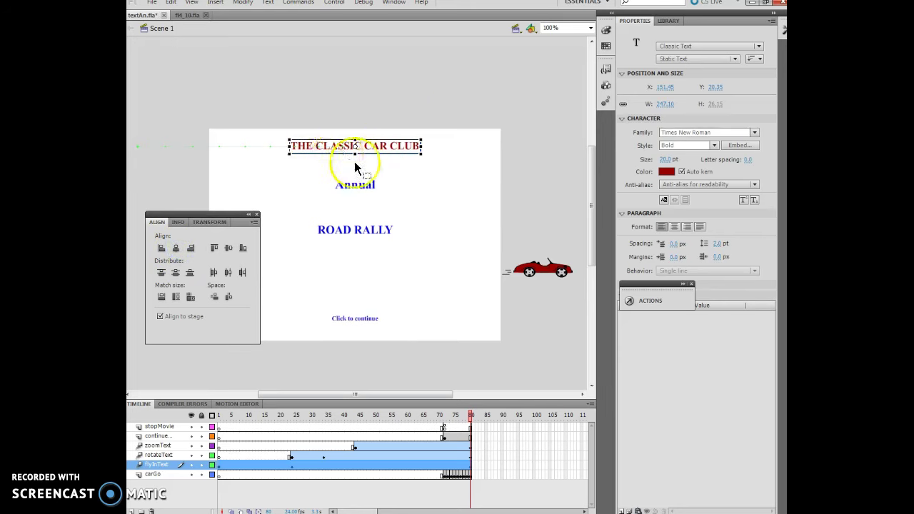
{"action": "left_click", "coordinate": [784, 32]}
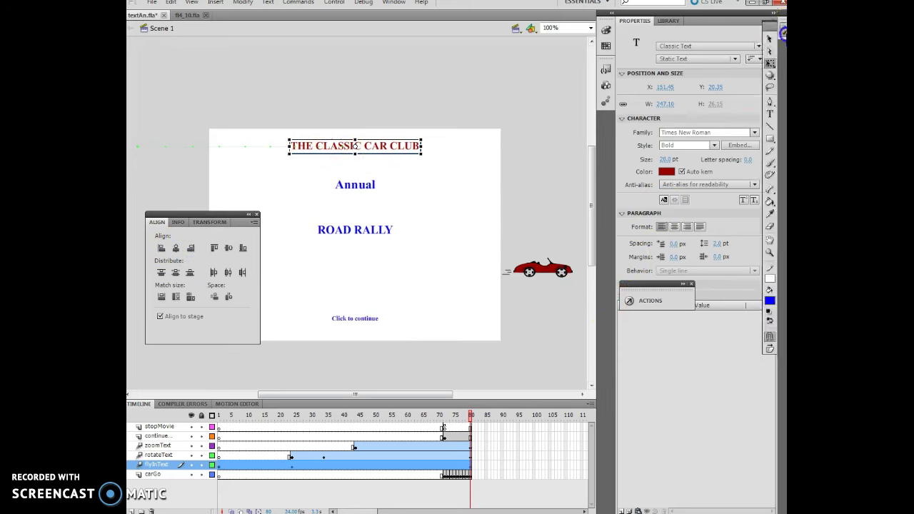
{"action": "left_click", "coordinate": [771, 38]}
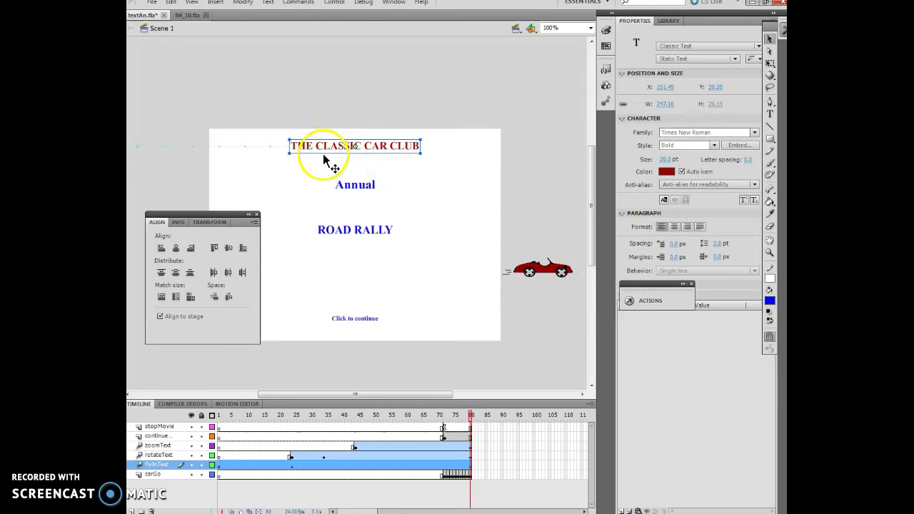
{"action": "left_click_drag", "start_coordinate": [394, 159], "coordinate": [345, 157]}
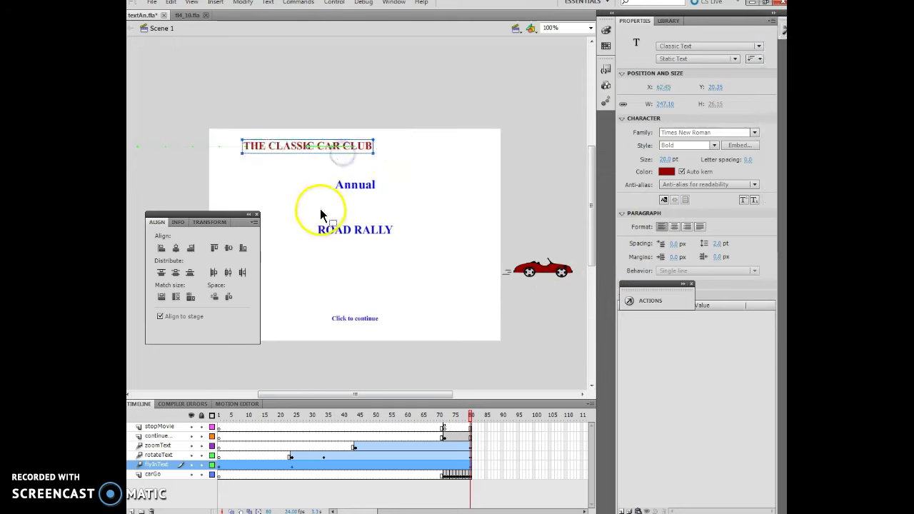
{"action": "left_click", "coordinate": [176, 248]}
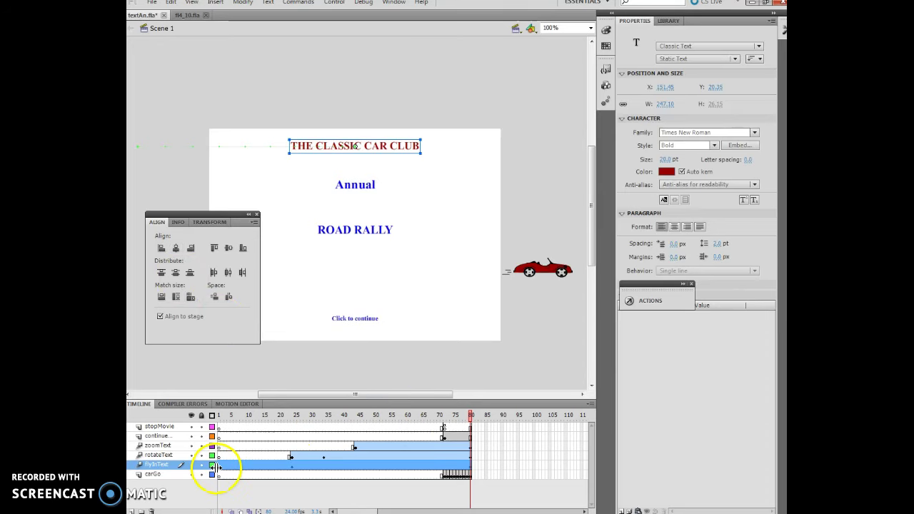
- Hide the rotateText, zoomText, continue, stopMovie and carGo layers to isolate the title
{"action": "left_click_drag", "start_coordinate": [470, 421], "coordinate": [388, 422]}
{"action": "left_click", "coordinate": [438, 465]}
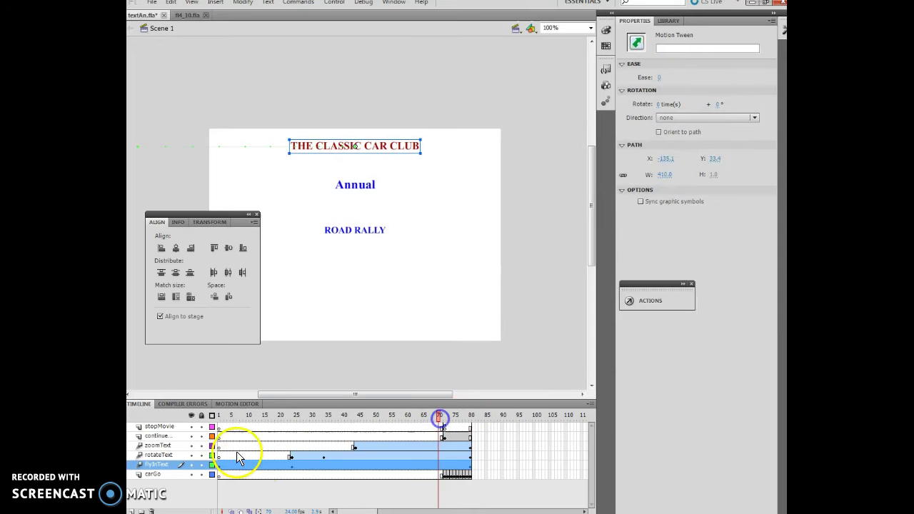
{"action": "left_click", "coordinate": [191, 455]}
{"action": "left_click", "coordinate": [192, 445]}
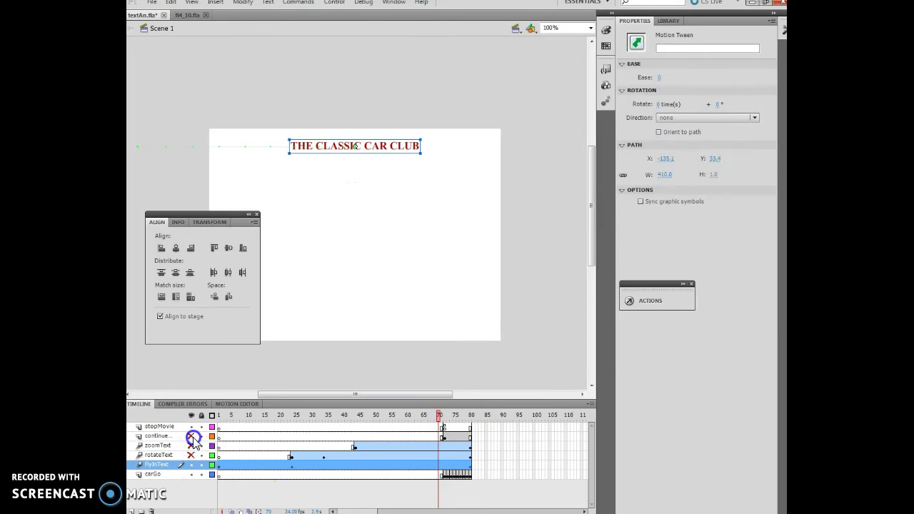
{"action": "left_click", "coordinate": [191, 436]}
{"action": "left_click", "coordinate": [191, 427]}
{"action": "left_click", "coordinate": [191, 474]}
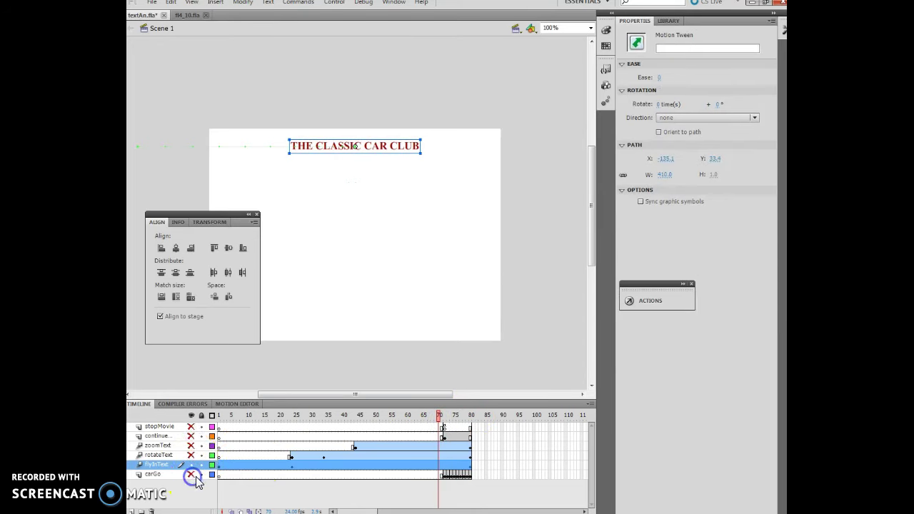
- Scrub the title's fly-in from the left back to frame 1, then hide flyInText
{"action": "left_click", "coordinate": [441, 417]}
{"action": "left_click_drag", "start_coordinate": [441, 420], "coordinate": [471, 425]}
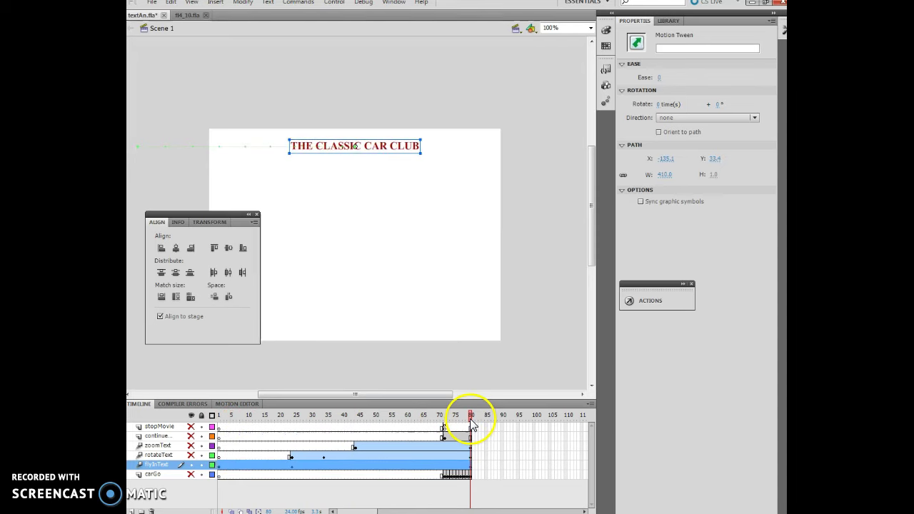
{"action": "left_click_drag", "start_coordinate": [471, 425], "coordinate": [214, 432]}
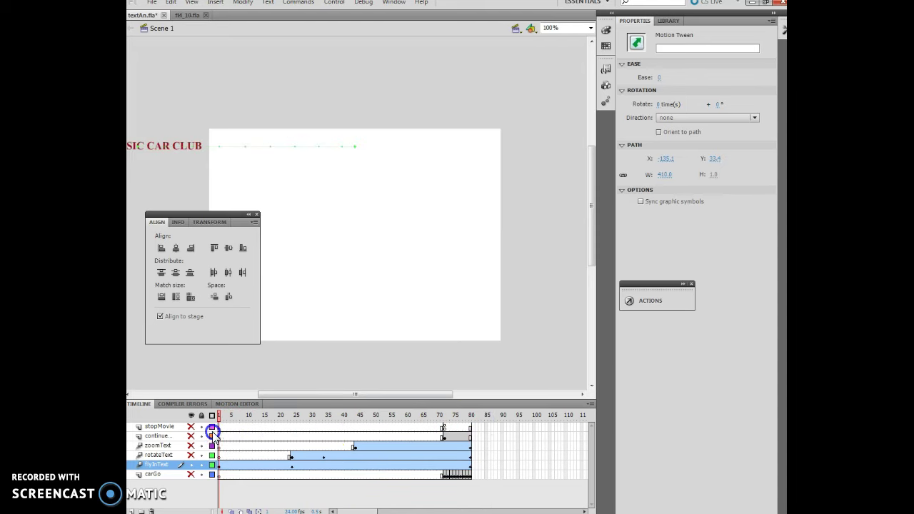
{"action": "left_click", "coordinate": [213, 433]}
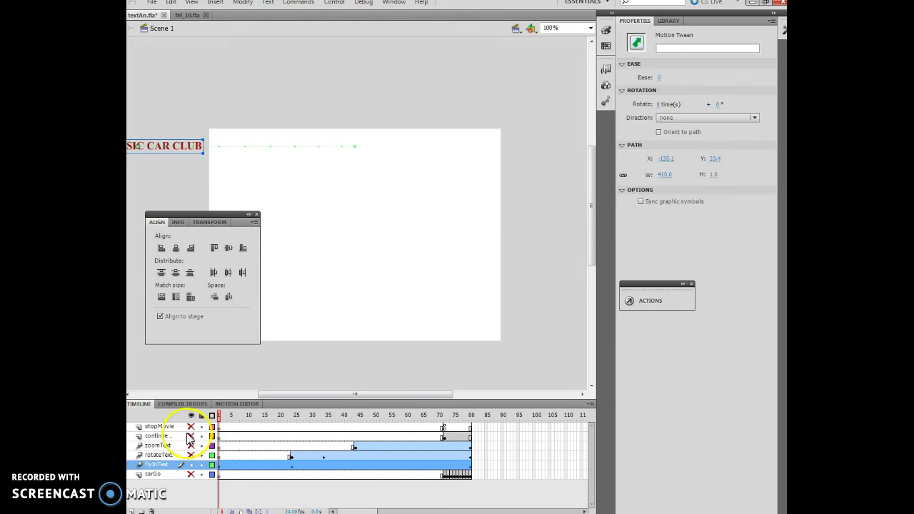
{"action": "left_click", "coordinate": [193, 472]}
- Show only the rotateText layer and scrub the Annual rotation through frames 23–29
{"action": "left_click", "coordinate": [191, 465]}
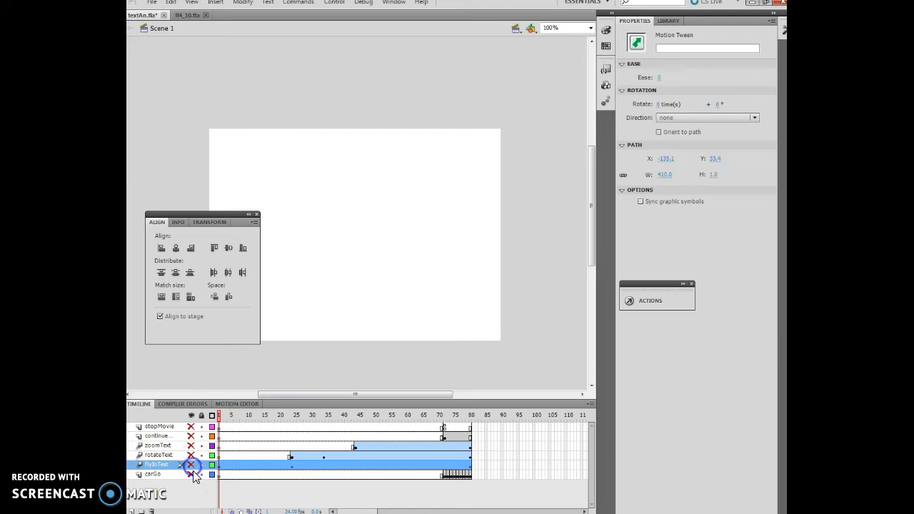
{"action": "left_click", "coordinate": [191, 455]}
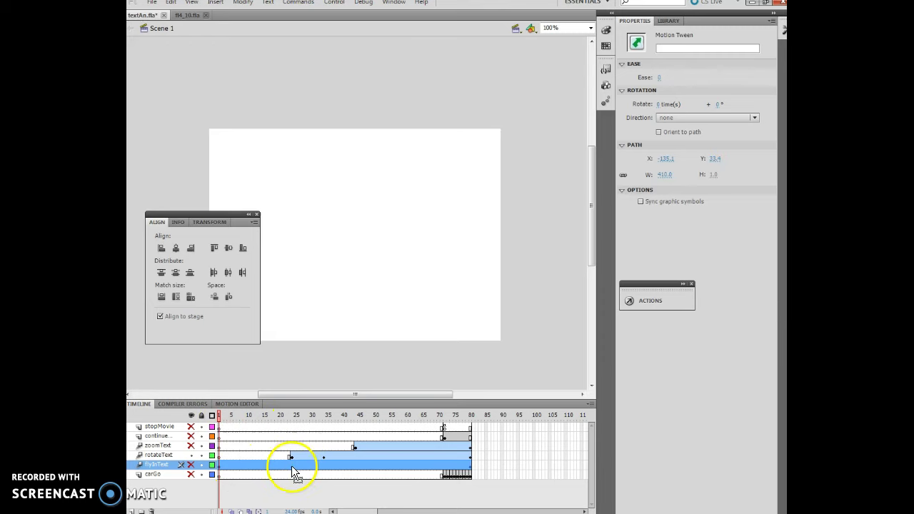
{"action": "left_click_drag", "start_coordinate": [220, 419], "coordinate": [293, 427]}
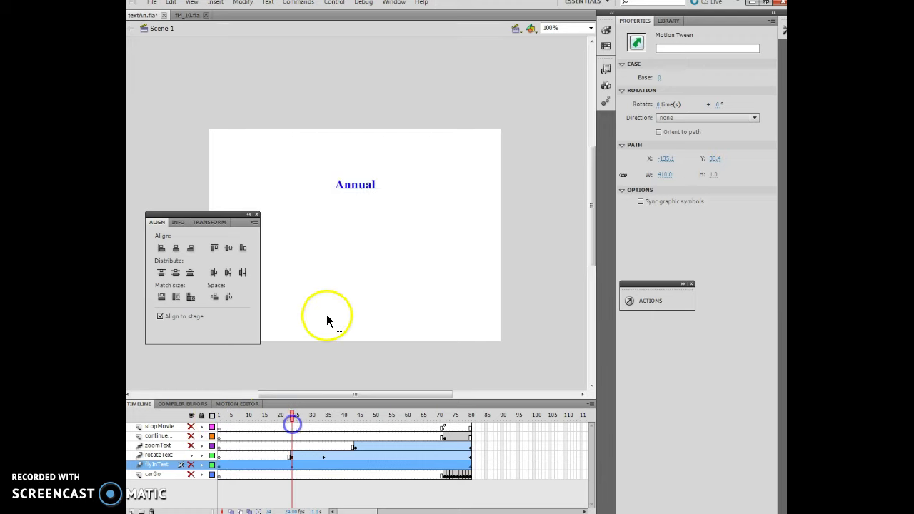
{"action": "left_click", "coordinate": [357, 187]}
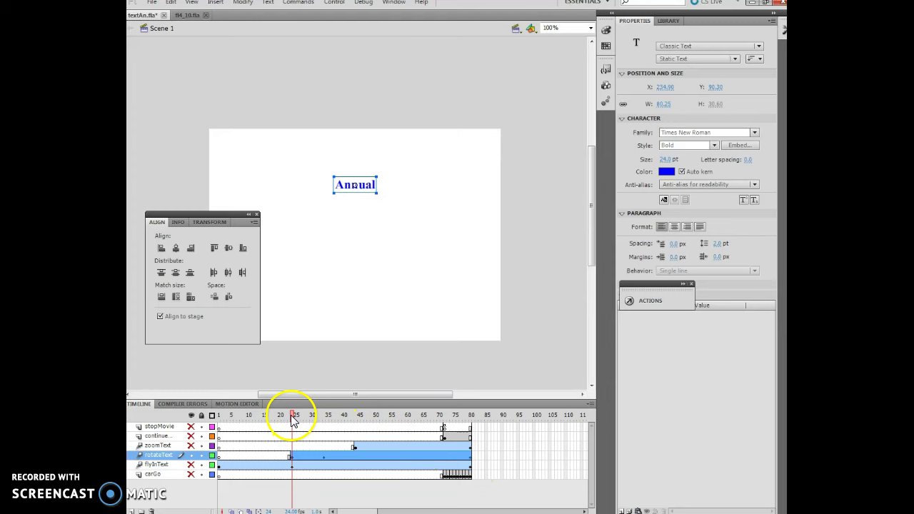
{"action": "left_click_drag", "start_coordinate": [293, 422], "coordinate": [310, 420]}
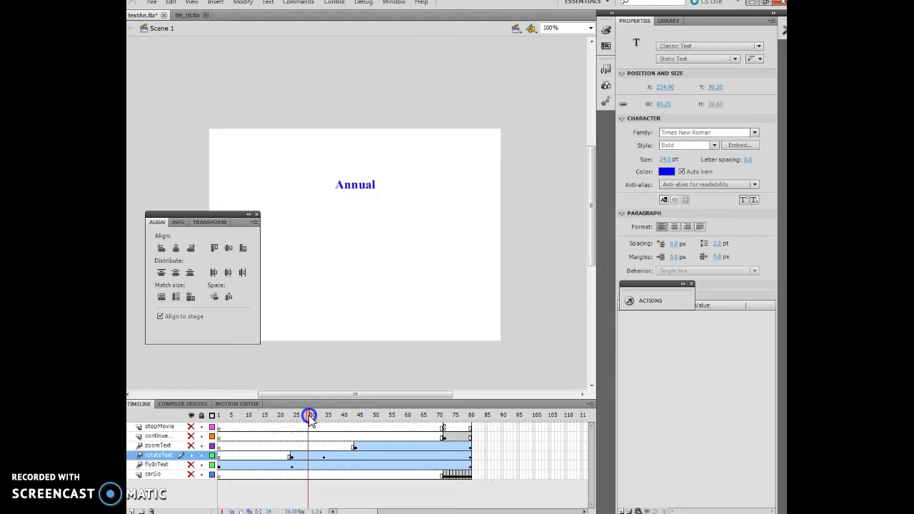
{"action": "left_click_drag", "start_coordinate": [311, 420], "coordinate": [310, 420]}
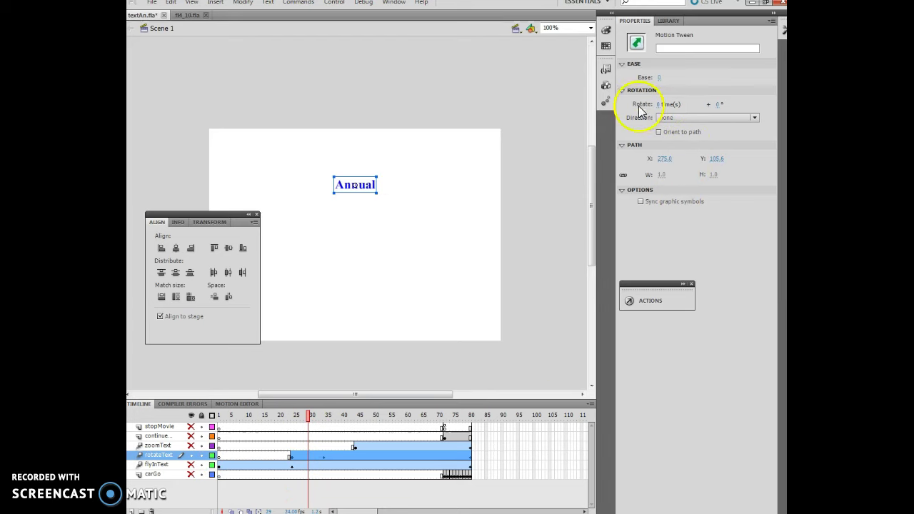
{"action": "mouse_move", "coordinate": [310, 421]}
{"action": "left_mouse_down"}
{"action": "mouse_move", "coordinate": [291, 418]}
{"action": "mouse_move", "coordinate": [345, 424]}
{"action": "mouse_move", "coordinate": [295, 424]}
{"action": "left_mouse_up"}
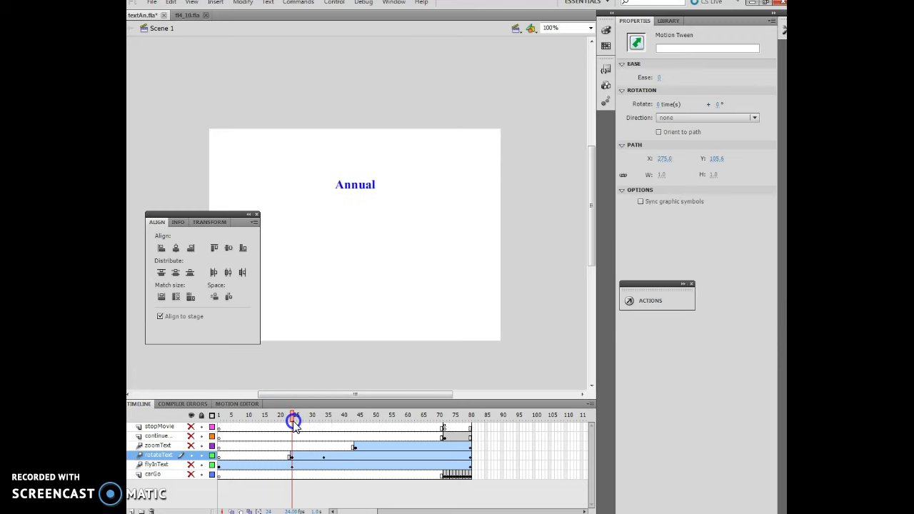
{"action": "left_click", "coordinate": [294, 422]}
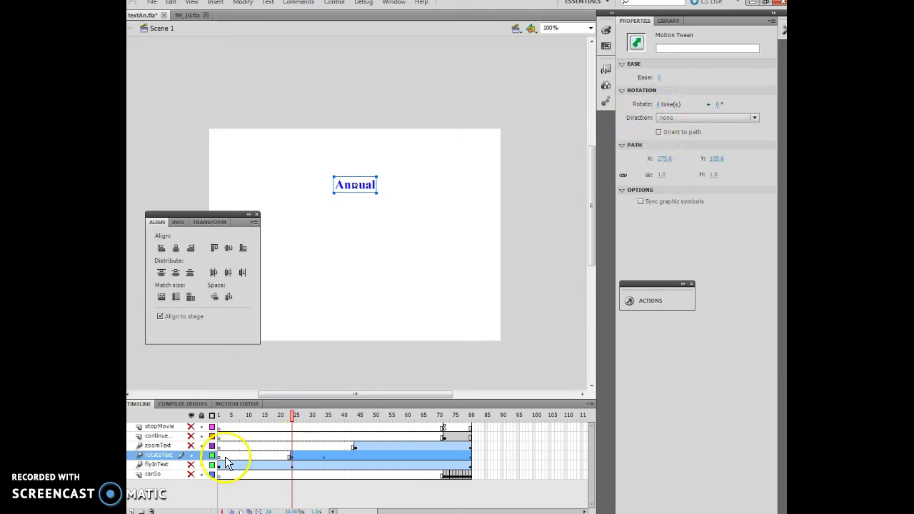
- Select the Annual text, scrub to frame 80, then play the movie from frame 1
{"action": "left_click", "coordinate": [231, 422]}
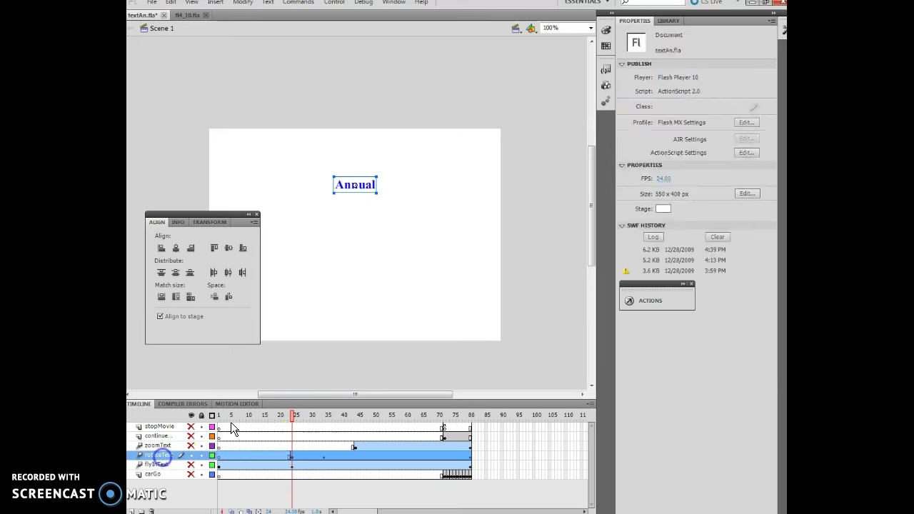
{"action": "left_click", "coordinate": [357, 188]}
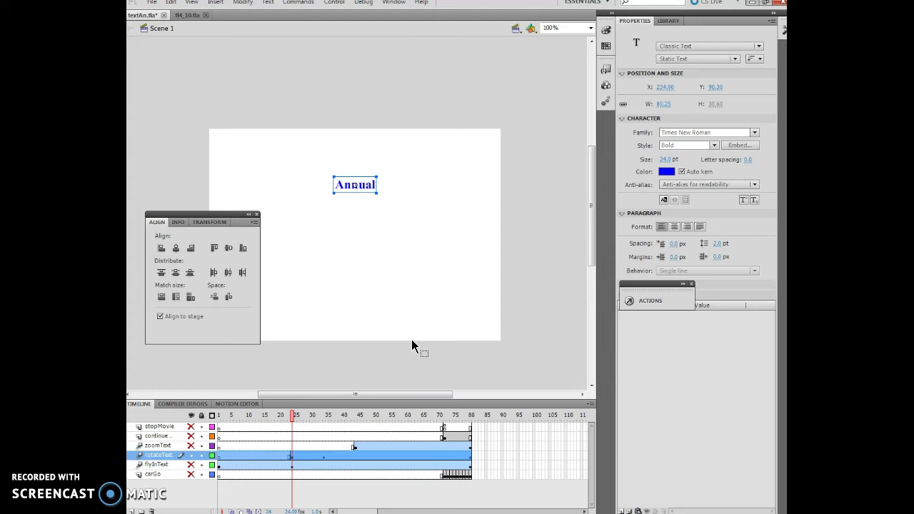
{"action": "left_click", "coordinate": [291, 454]}
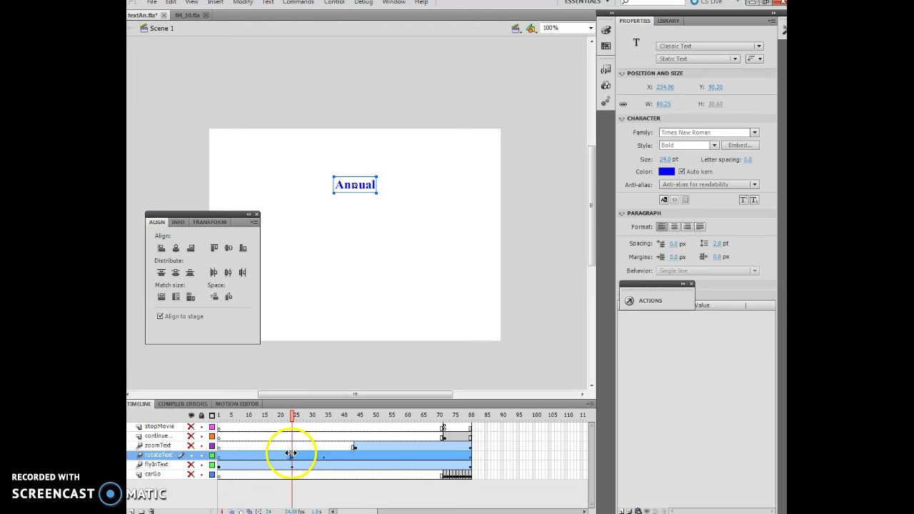
{"action": "left_click_drag", "start_coordinate": [304, 416], "coordinate": [328, 410]}
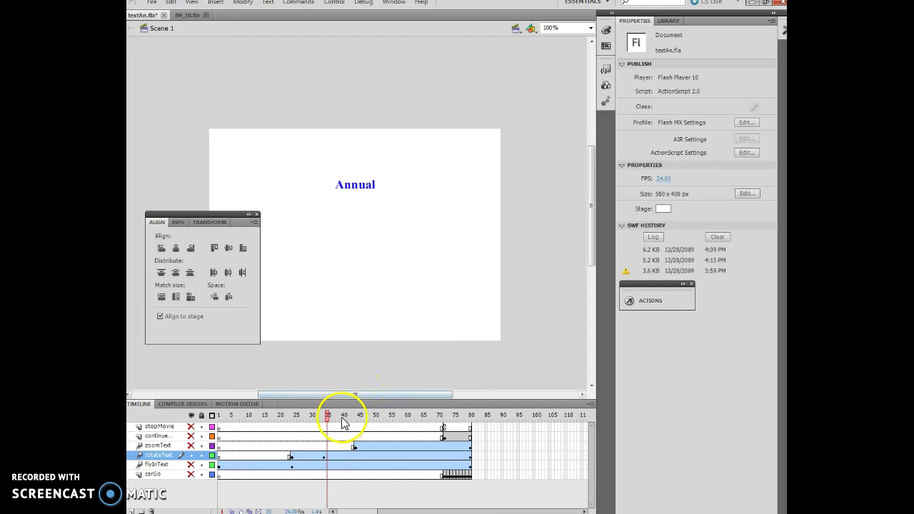
{"action": "left_click", "coordinate": [337, 416]}
{"action": "left_click_drag", "start_coordinate": [337, 417], "coordinate": [471, 428]}
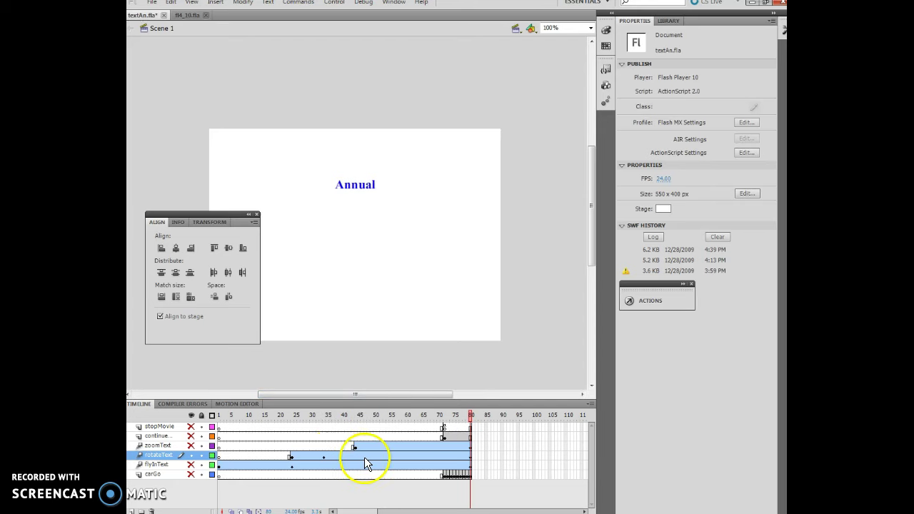
{"action": "left_click_drag", "start_coordinate": [470, 417], "coordinate": [215, 404]}
{"action": "key", "text": "Return"}
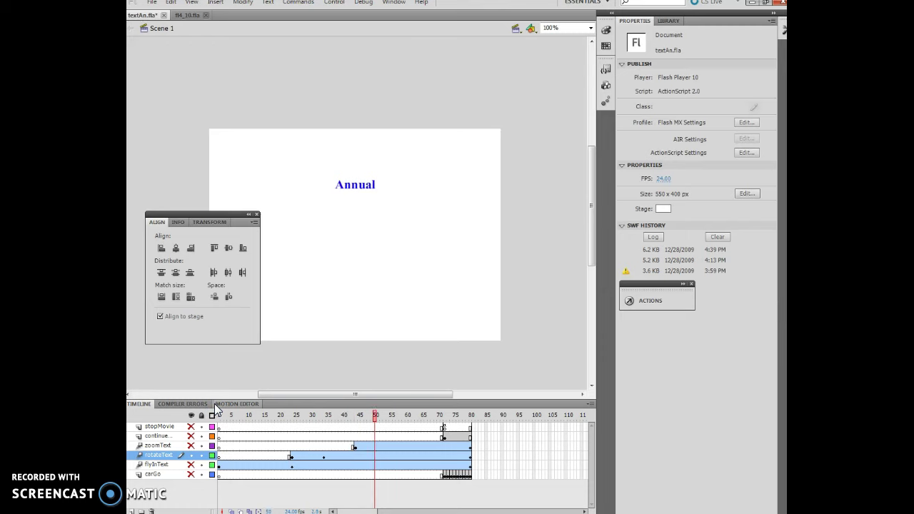
- Swap rotateText for zoomText and find ROAD RALLY's first appearance around frame 44
{"action": "left_click", "coordinate": [191, 457]}
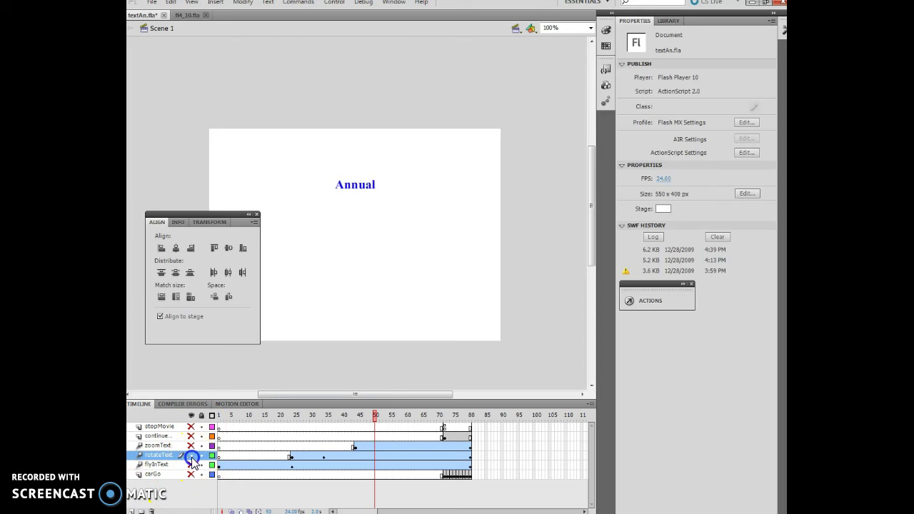
{"action": "left_click", "coordinate": [191, 446]}
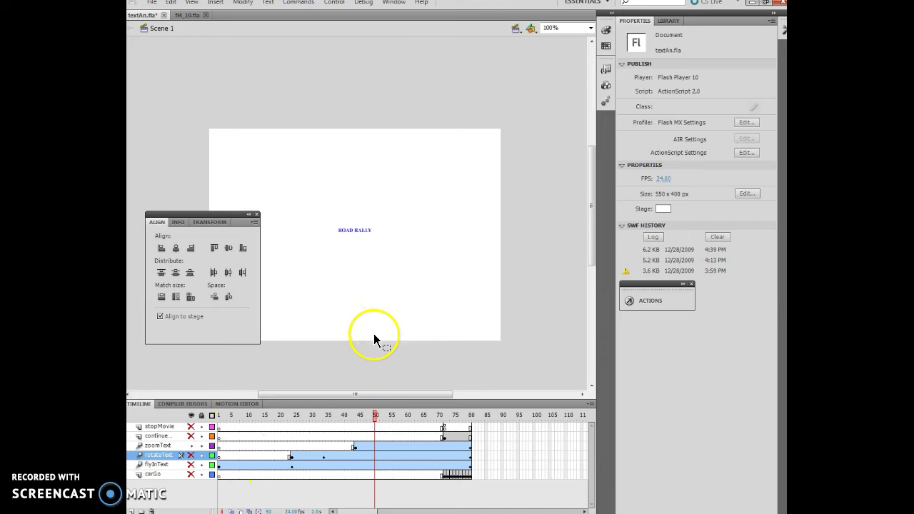
{"action": "left_click", "coordinate": [360, 419]}
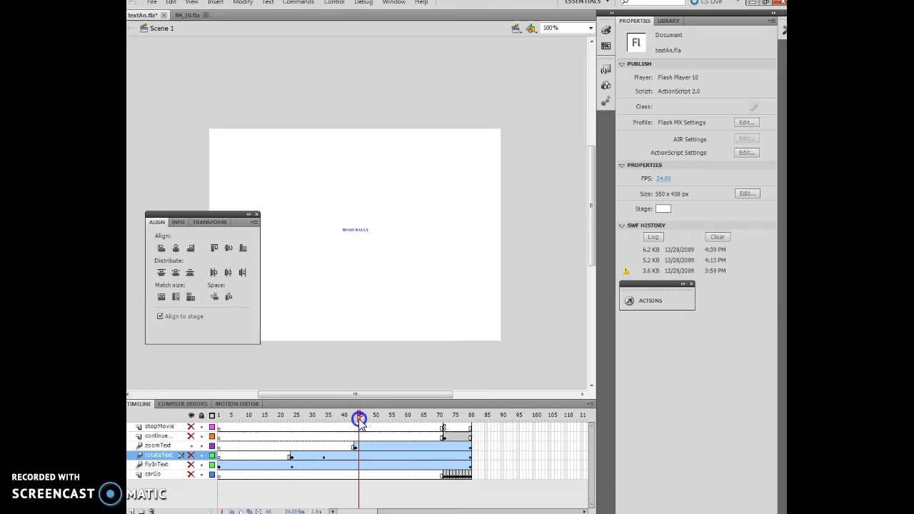
{"action": "left_click_drag", "start_coordinate": [359, 420], "coordinate": [358, 420]}
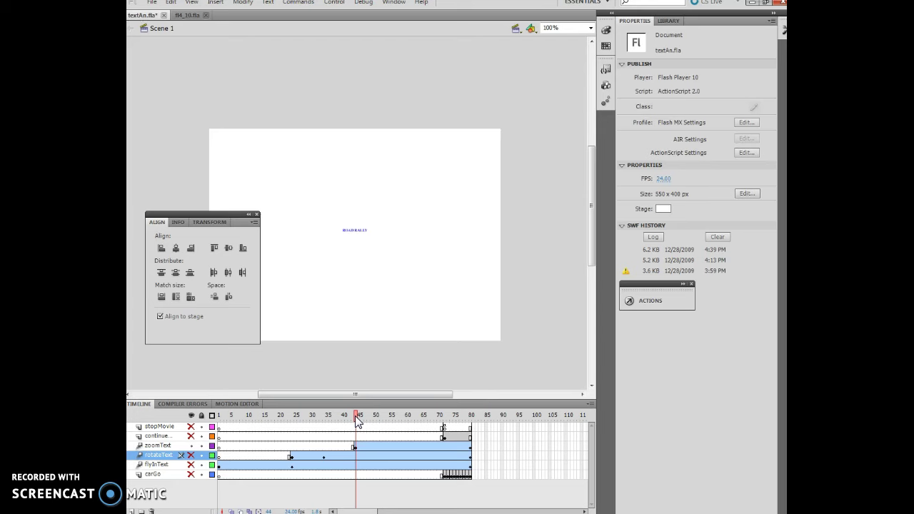
- Select the ROAD RALLY text with the Free Transform tool
{"action": "left_click", "coordinate": [356, 231]}
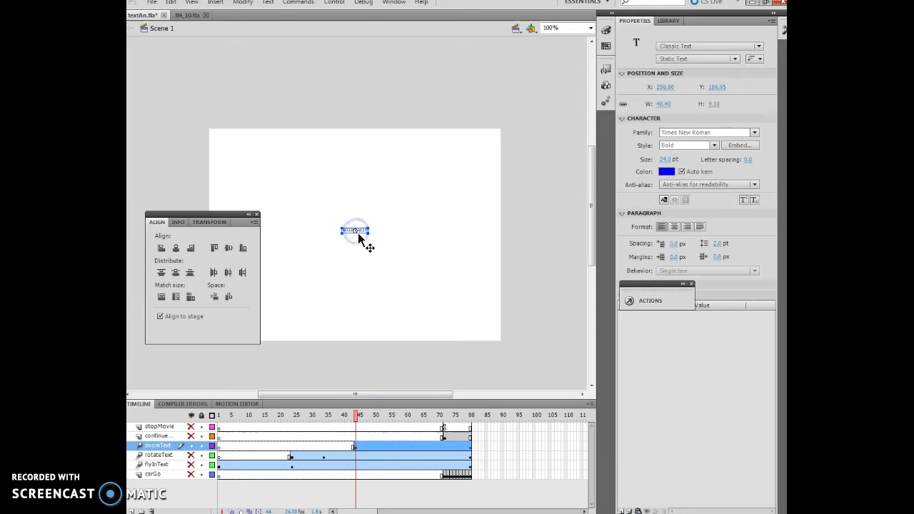
{"action": "left_click", "coordinate": [784, 30]}
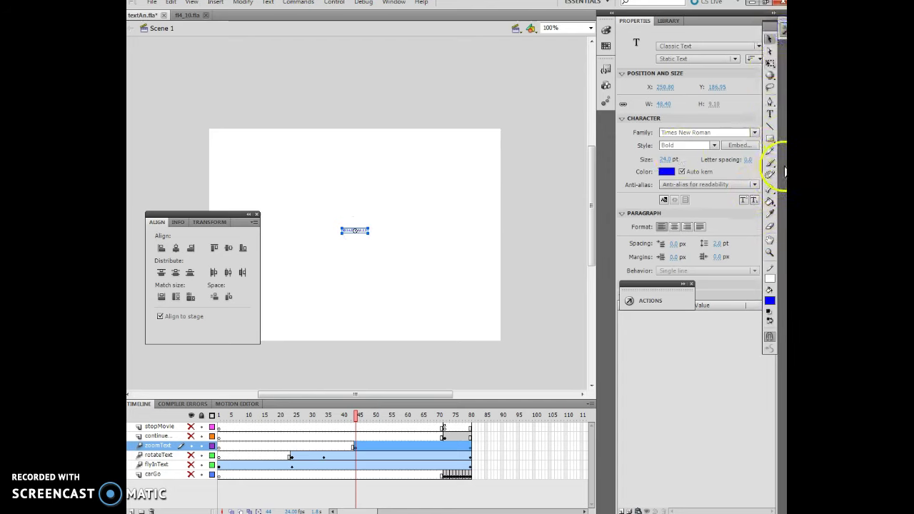
{"action": "left_click", "coordinate": [770, 64]}
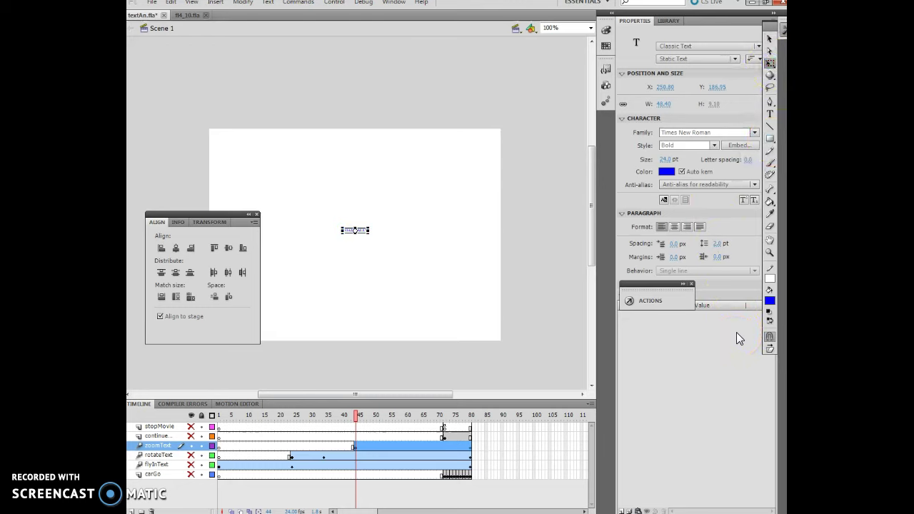
{"action": "left_click_drag", "start_coordinate": [773, 349], "coordinate": [756, 367]}
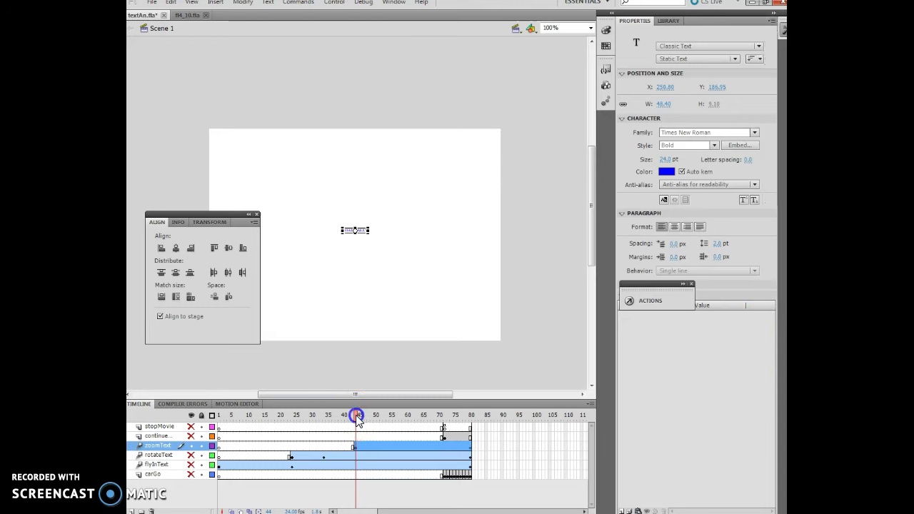
- Scrub to frame 80 to see ROAD RALLY full size, replay the zoom, and rewind to frame 1
{"action": "left_click_drag", "start_coordinate": [357, 419], "coordinate": [498, 422]}
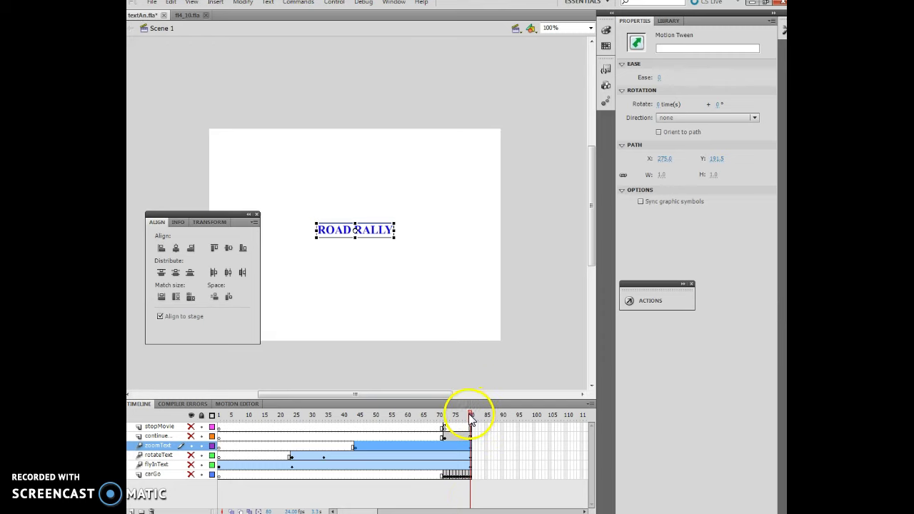
{"action": "left_click", "coordinate": [470, 416]}
{"action": "left_click_drag", "start_coordinate": [471, 416], "coordinate": [238, 418]}
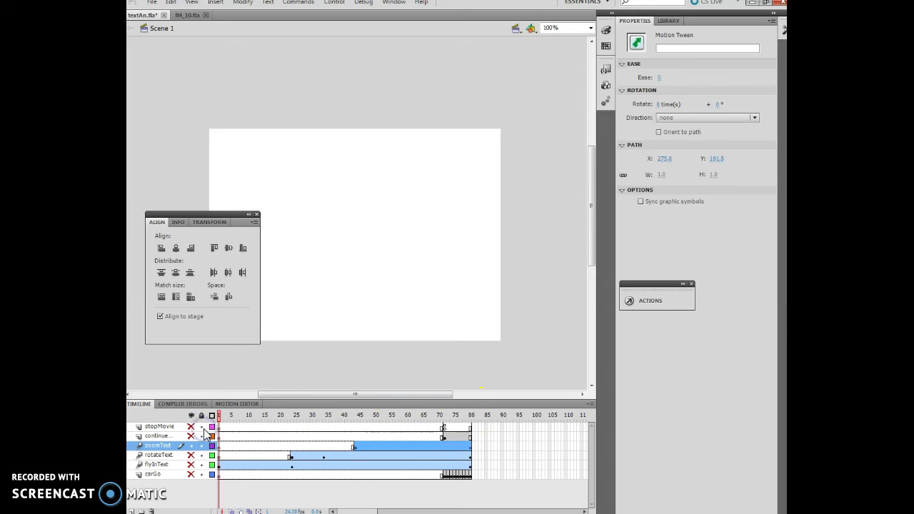
{"action": "key", "text": "Return"}
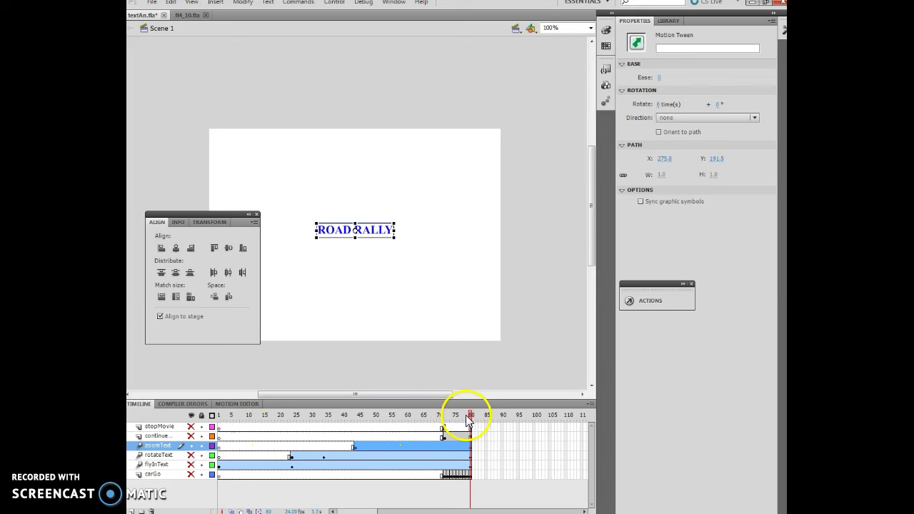
{"action": "left_click_drag", "start_coordinate": [471, 421], "coordinate": [224, 424]}
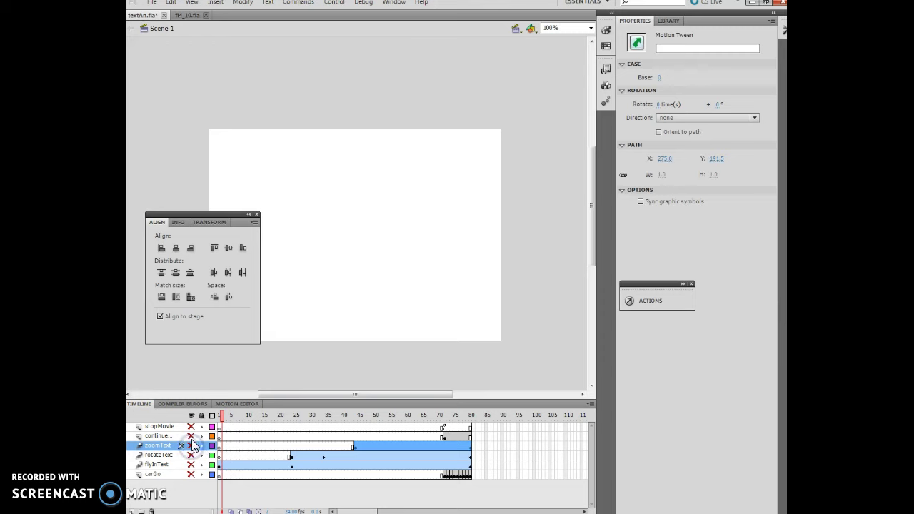
- Show the continue layer, go to frame 72, and select the Click to continue button
{"action": "left_click", "coordinate": [191, 436]}
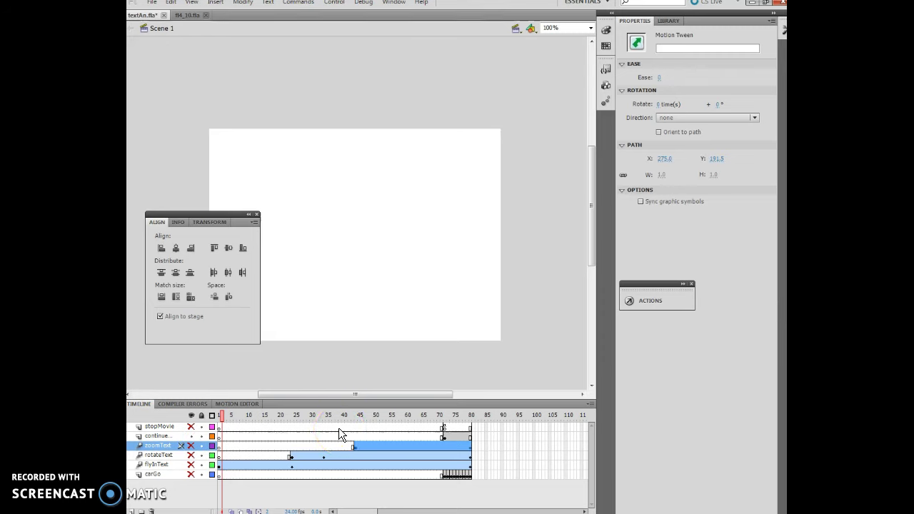
{"action": "left_click_drag", "start_coordinate": [320, 417], "coordinate": [442, 425]}
{"action": "left_click_drag", "start_coordinate": [442, 425], "coordinate": [445, 426]}
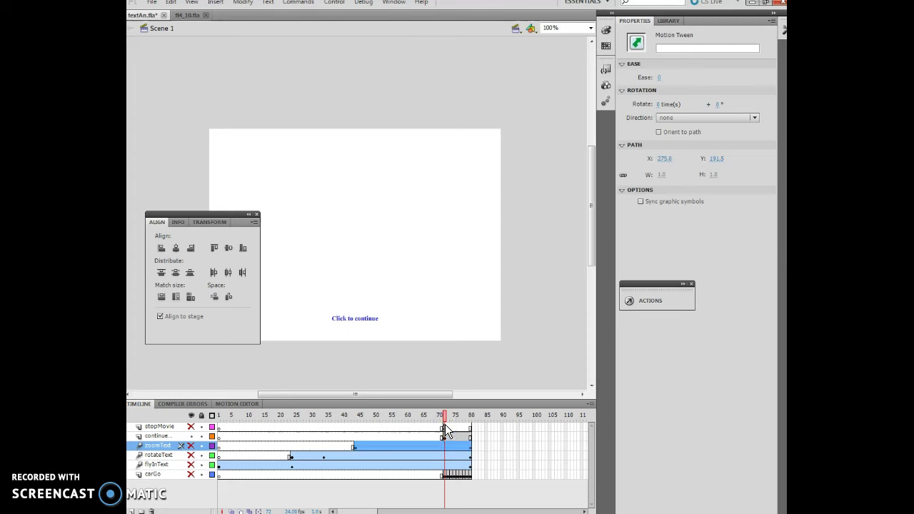
{"action": "left_click", "coordinate": [386, 347]}
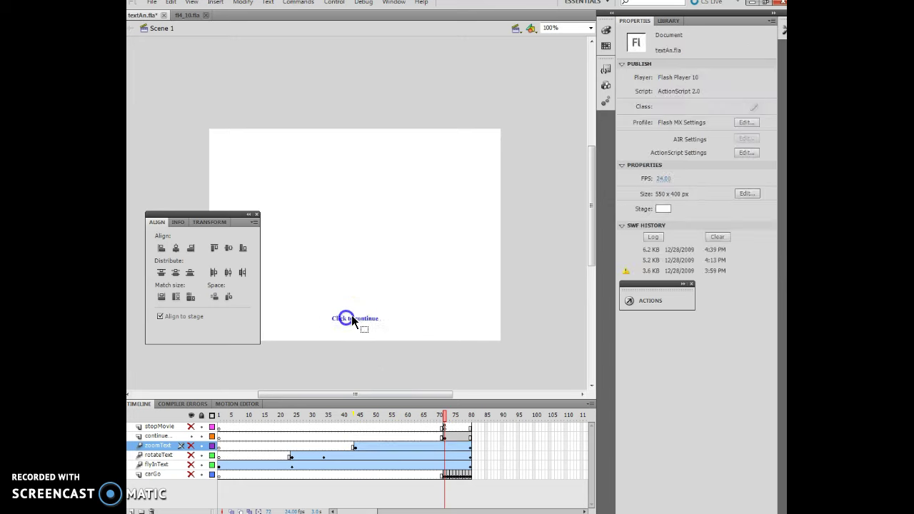
{"action": "left_click", "coordinate": [369, 318]}
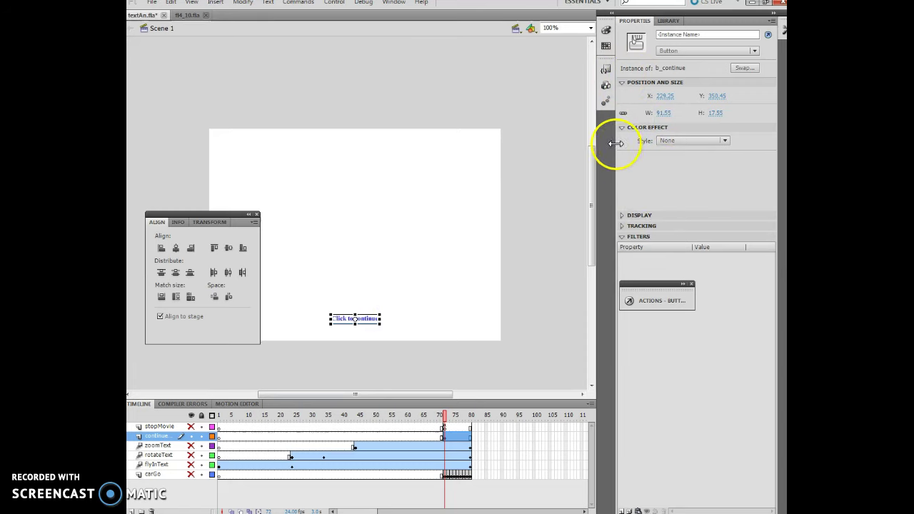
- Try placing a text box near Click to continue with the Text tool
{"action": "left_click", "coordinate": [425, 279]}
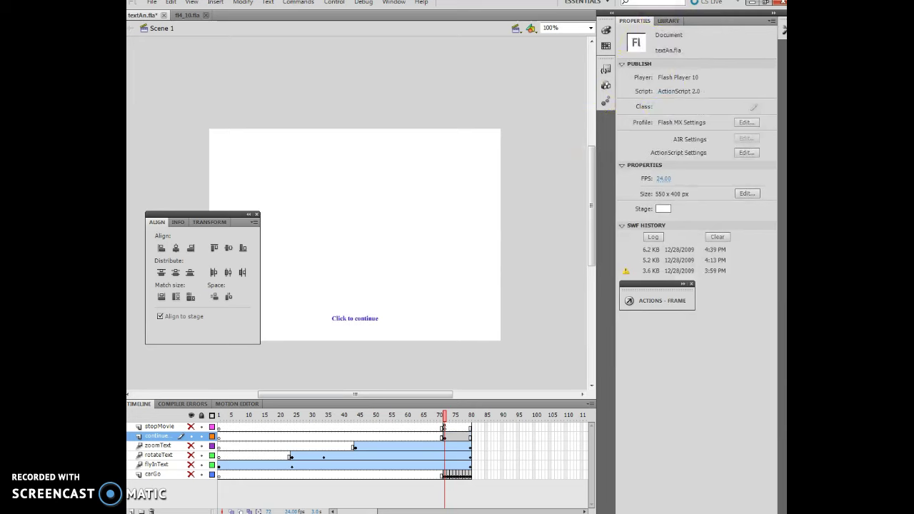
{"action": "left_click", "coordinate": [784, 28]}
{"action": "left_click", "coordinate": [771, 113]}
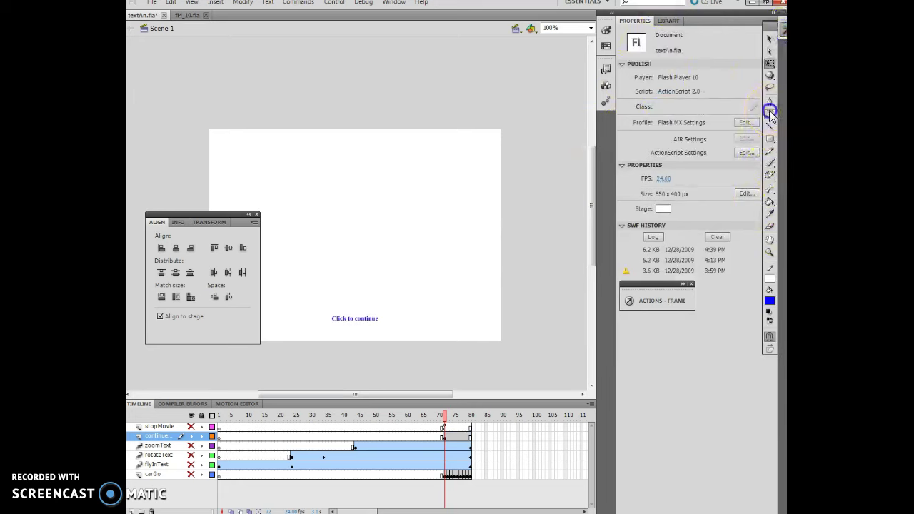
{"action": "left_click", "coordinate": [364, 317]}
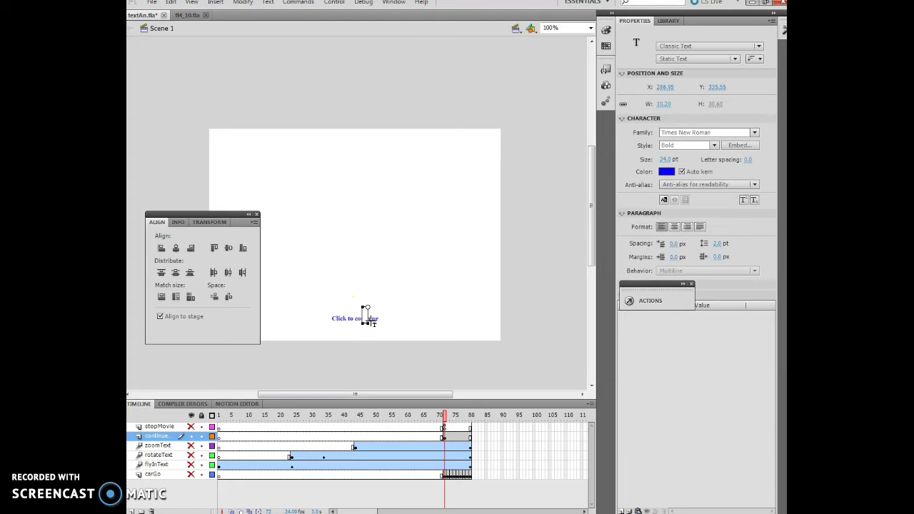
{"action": "left_click", "coordinate": [373, 320]}
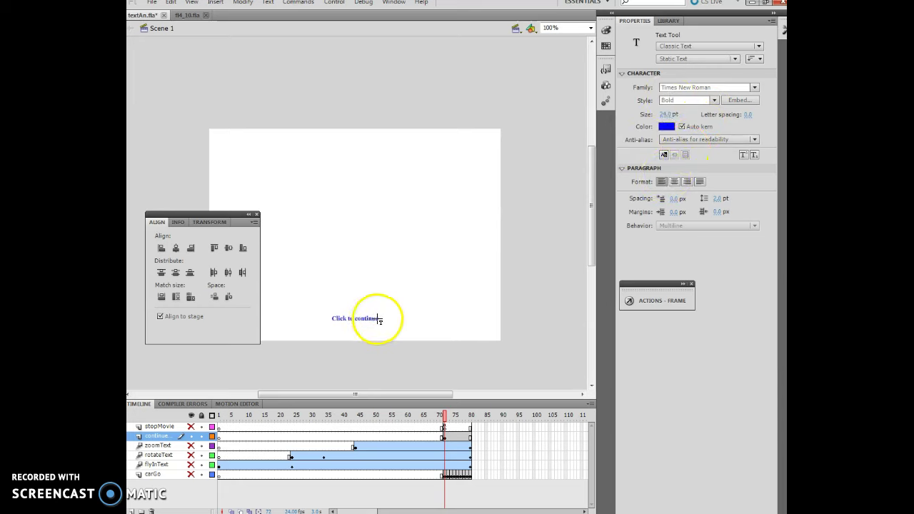
- Undo a stray text box beside the stage and display the textAn.fla Library
{"action": "left_click", "coordinate": [570, 164]}
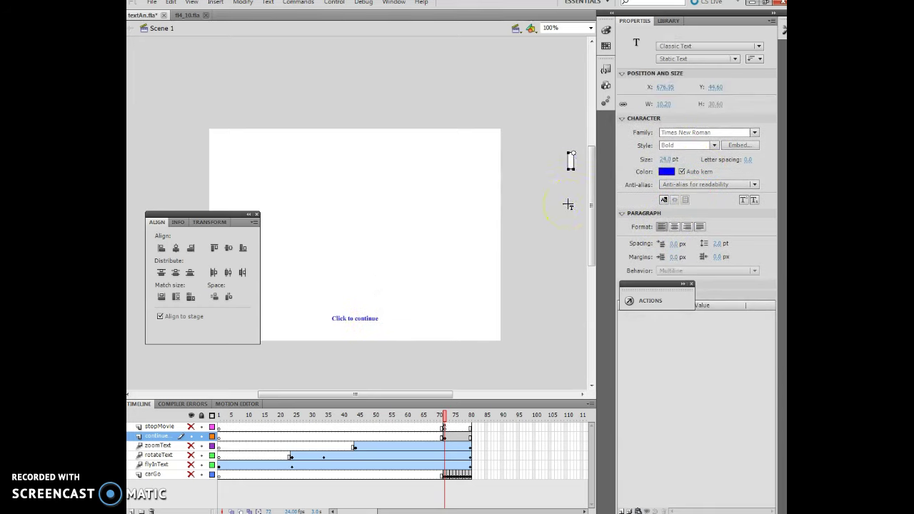
{"action": "left_click", "coordinate": [568, 190]}
{"action": "left_click", "coordinate": [174, 4]}
{"action": "left_click", "coordinate": [183, 15]}
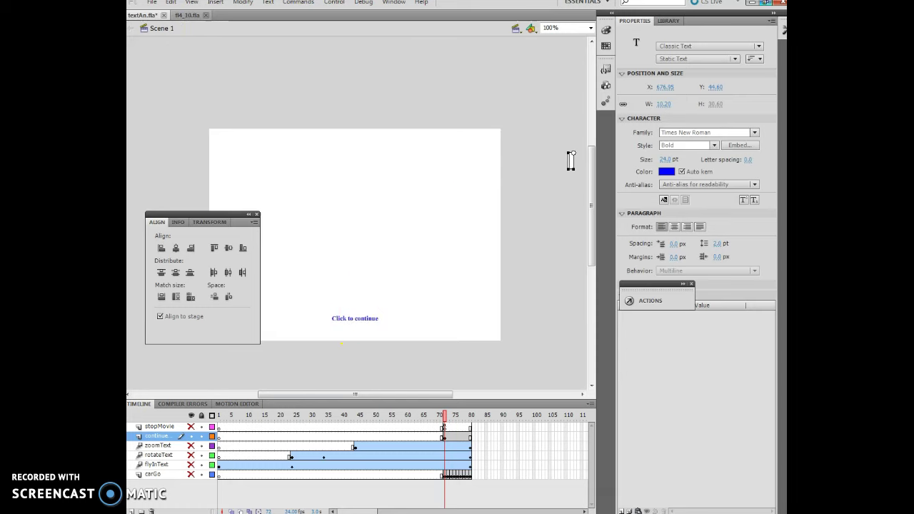
{"action": "left_click", "coordinate": [669, 21]}
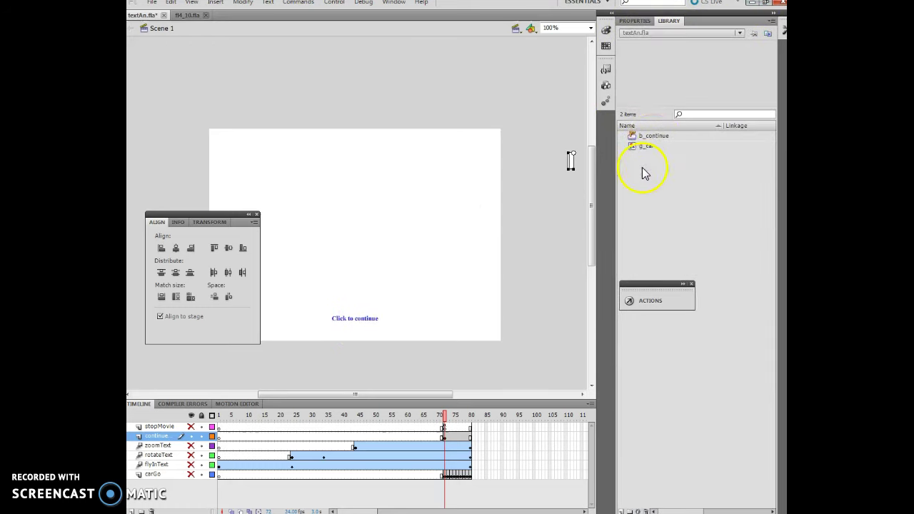
- Open b_continue for editing, select its Click to continue text, and reposition the Actions panel
{"action": "left_click", "coordinate": [651, 137]}
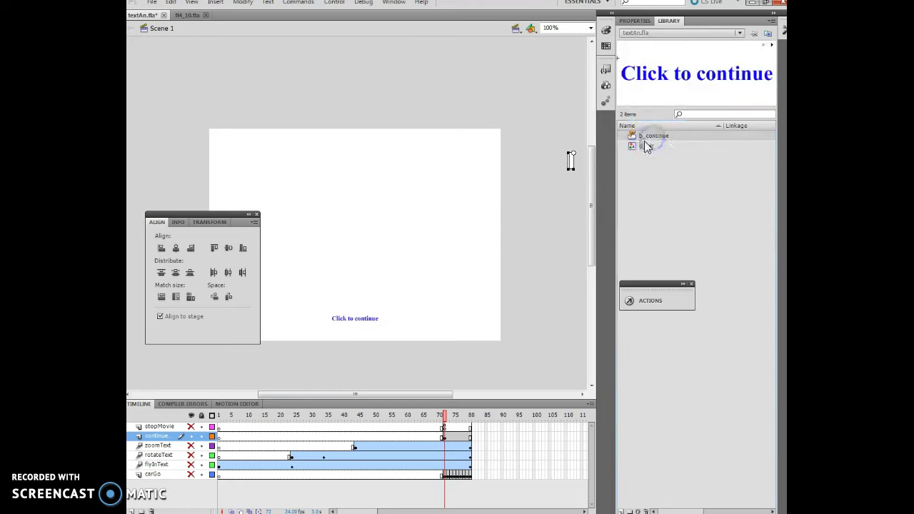
{"action": "double_click", "coordinate": [654, 135]}
{"action": "left_click", "coordinate": [691, 152]}
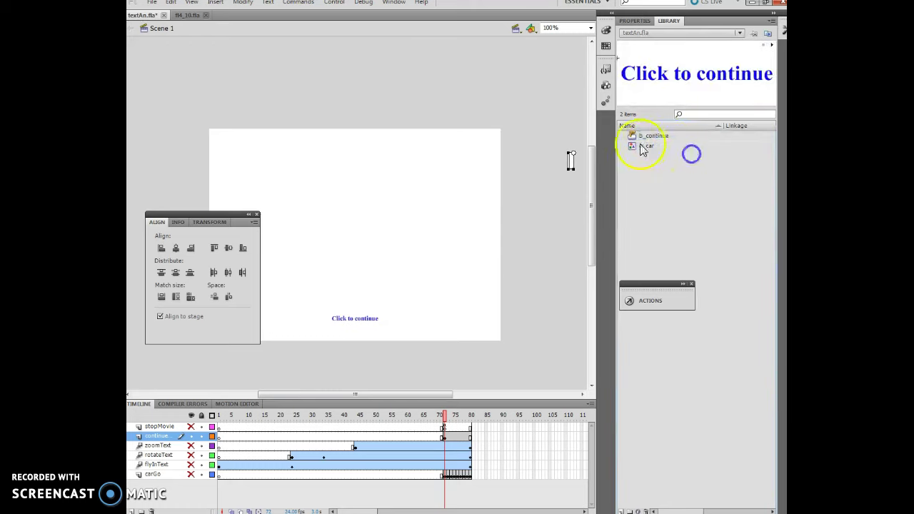
{"action": "double_click", "coordinate": [633, 138]}
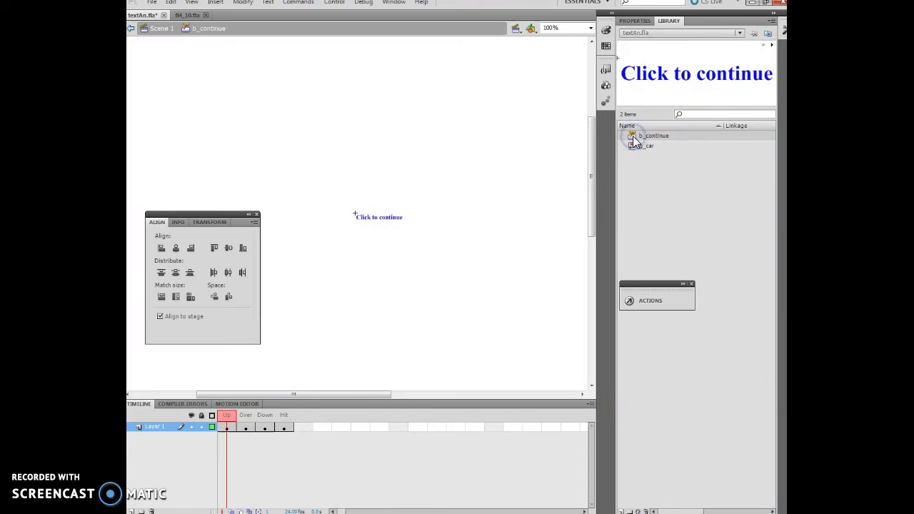
{"action": "left_click", "coordinate": [384, 218]}
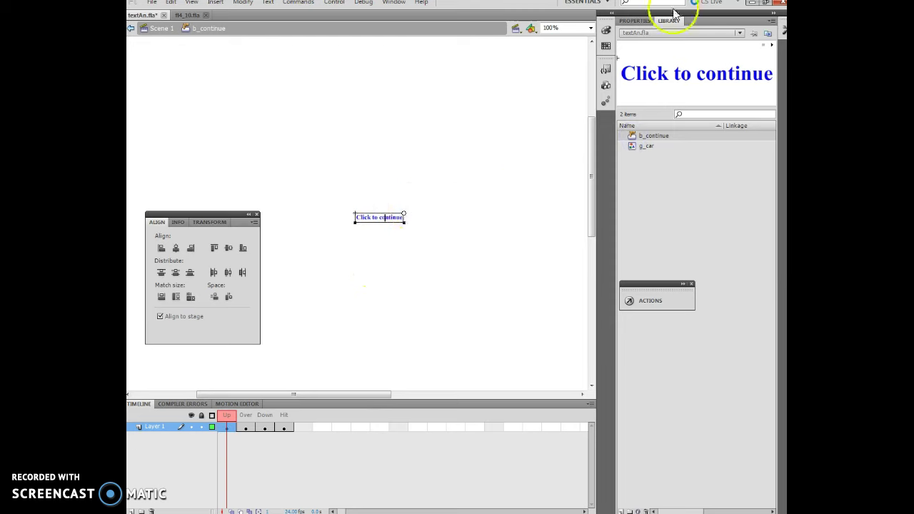
{"action": "left_click", "coordinate": [631, 20]}
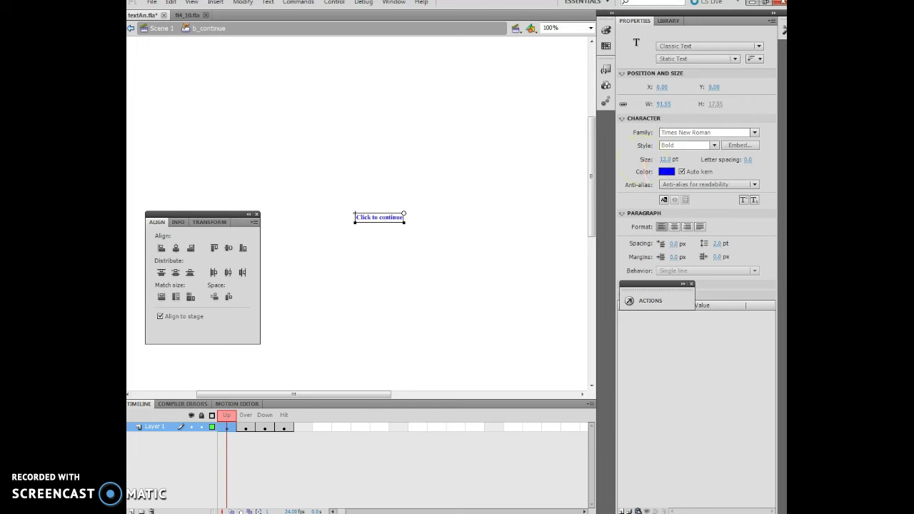
{"action": "left_click_drag", "start_coordinate": [650, 287], "coordinate": [660, 238]}
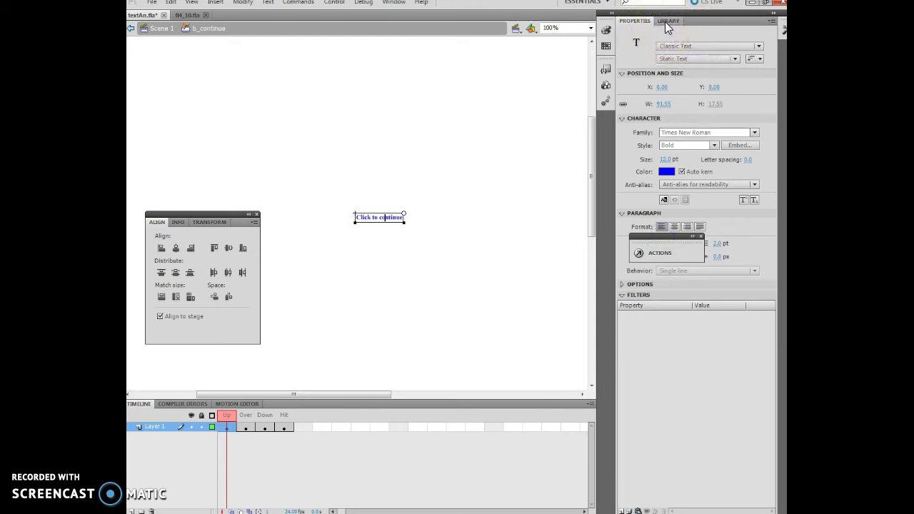
- View the button's Over, Down and Hit frames, then close the Actions panel
{"action": "left_click", "coordinate": [243, 425]}
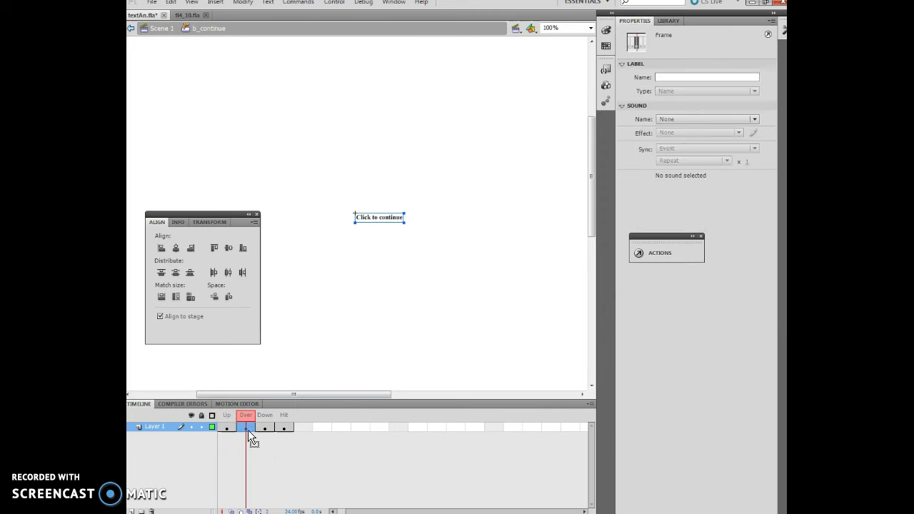
{"action": "left_click", "coordinate": [267, 429]}
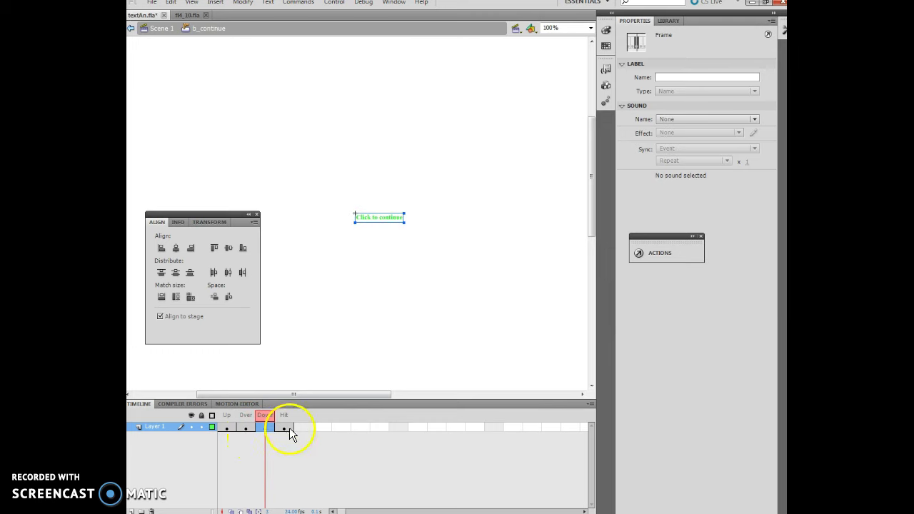
{"action": "left_click", "coordinate": [289, 428]}
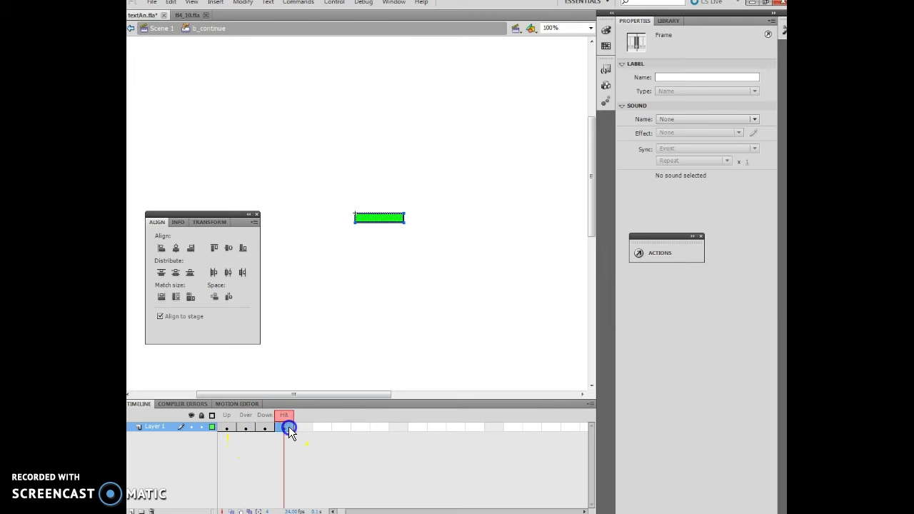
{"action": "left_click", "coordinate": [700, 237]}
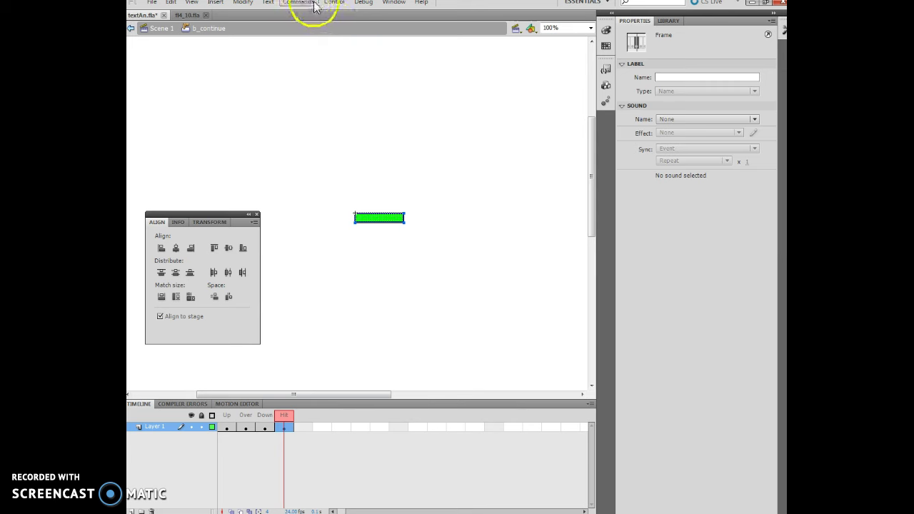
- Open the Actions panel, reposition it, and show the b_continue button's script on Scene 1
{"action": "left_click", "coordinate": [399, 4]}
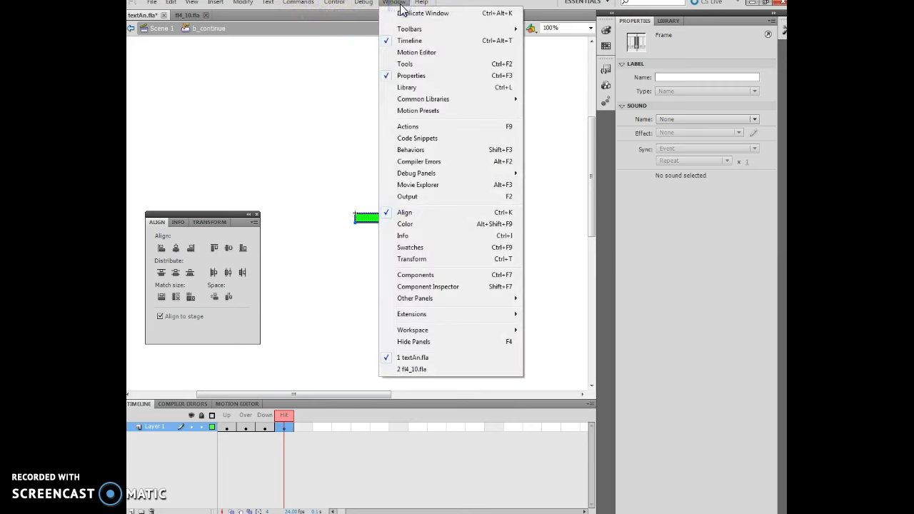
{"action": "left_click", "coordinate": [407, 127]}
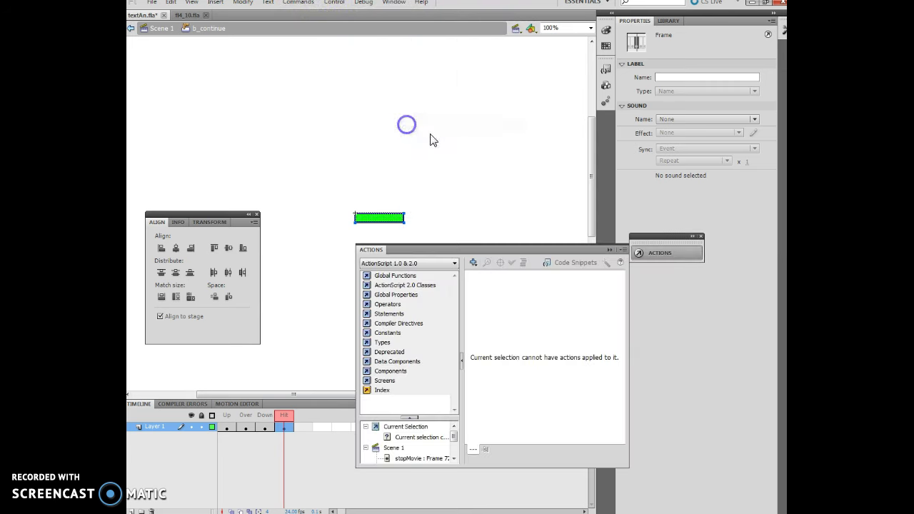
{"action": "left_click_drag", "start_coordinate": [460, 251], "coordinate": [565, 145]}
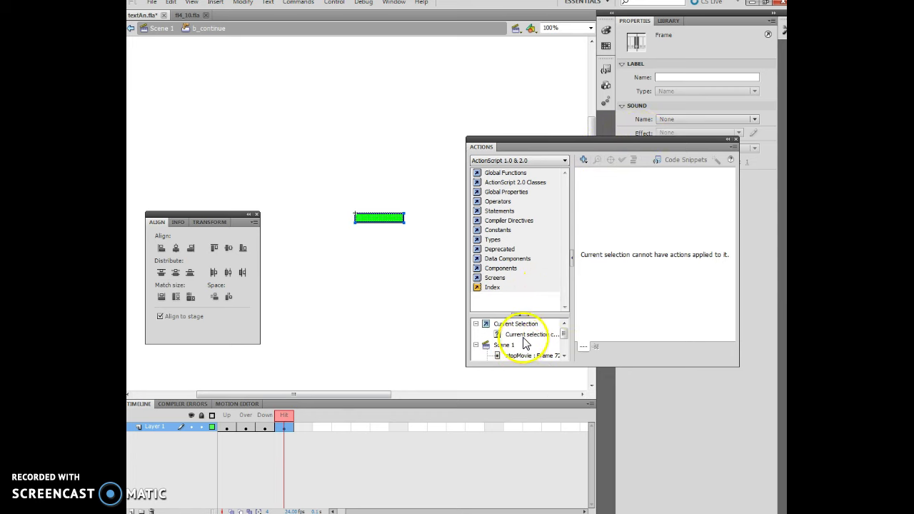
{"action": "left_click", "coordinate": [525, 336]}
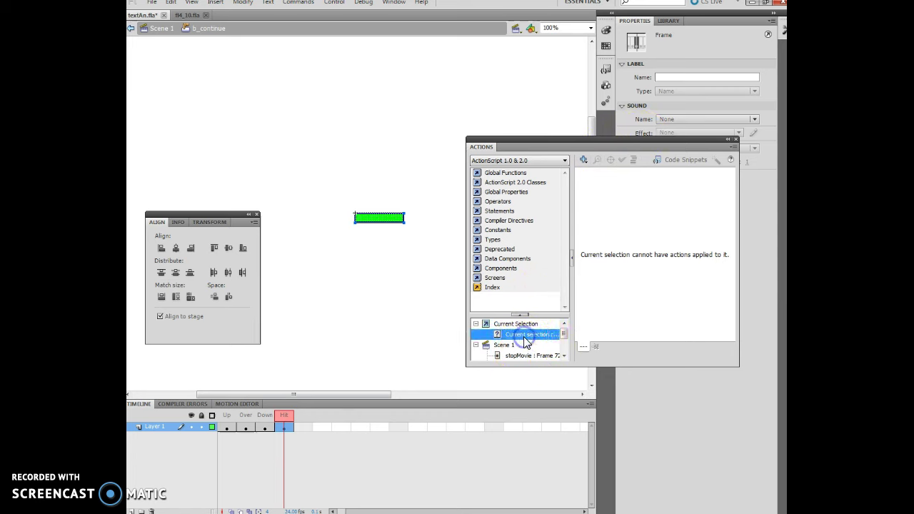
{"action": "left_click", "coordinate": [565, 345]}
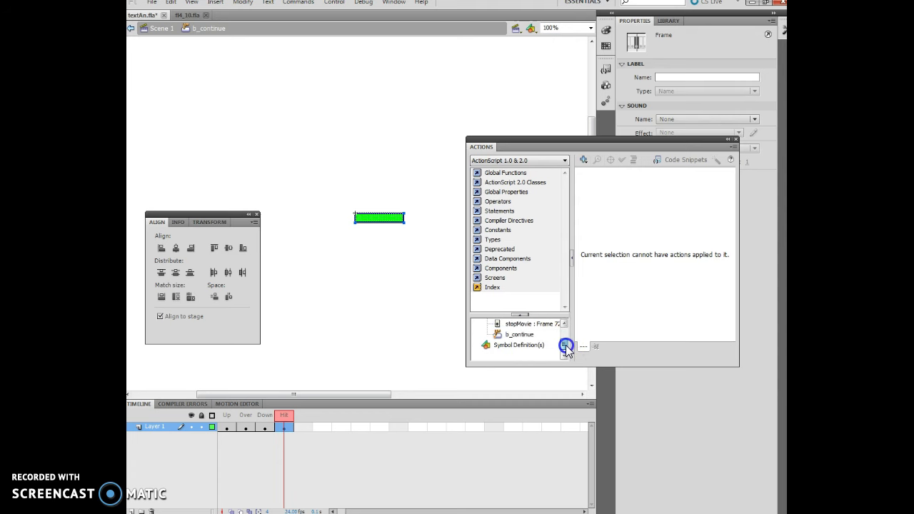
{"action": "left_click", "coordinate": [519, 336]}
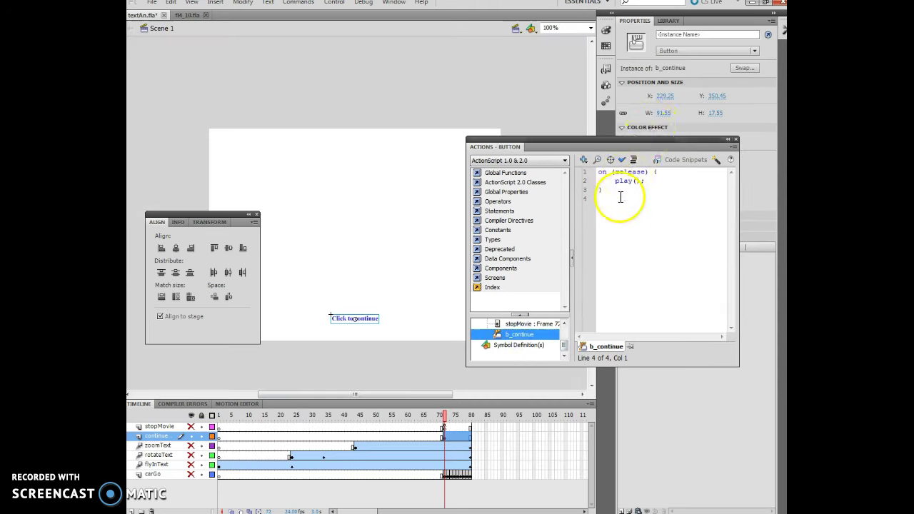
- Insert the Timeline Control play action inside the button's on (release) handler
{"action": "left_click", "coordinate": [584, 160]}
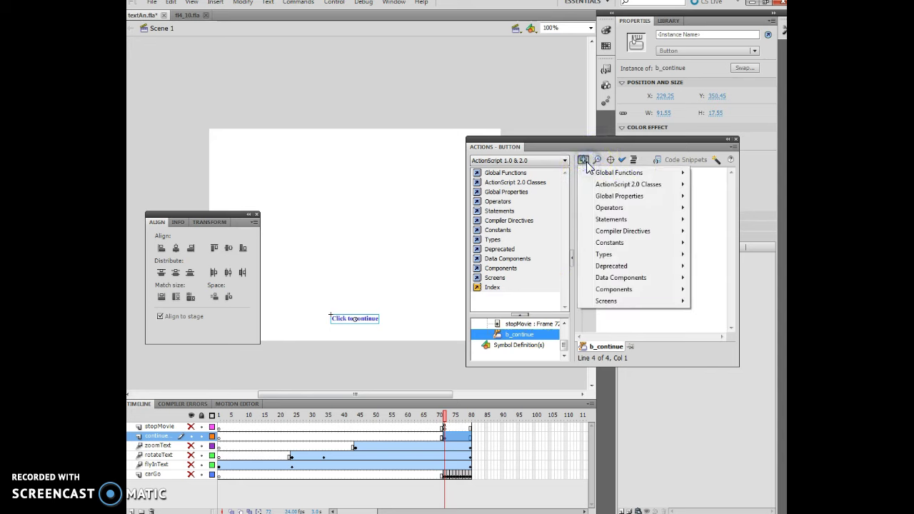
{"action": "mouse_move", "coordinate": [626, 176]}
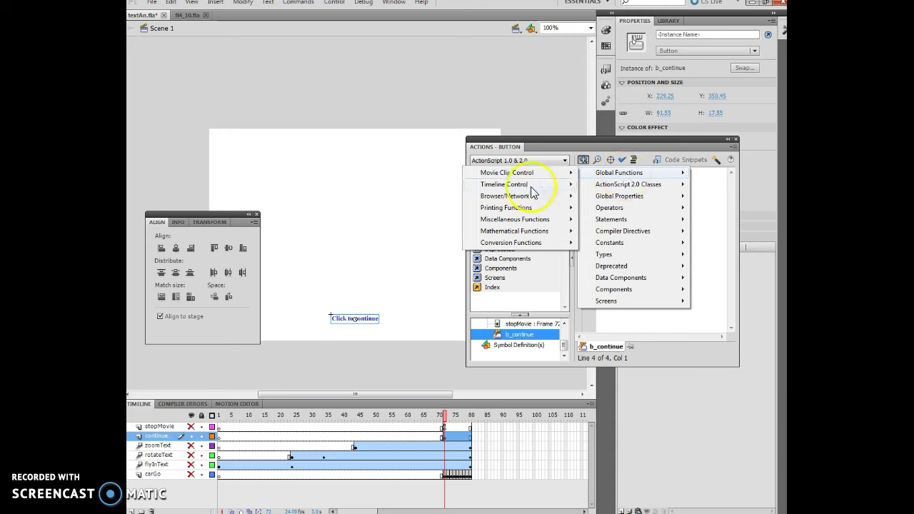
{"action": "mouse_move", "coordinate": [533, 190]}
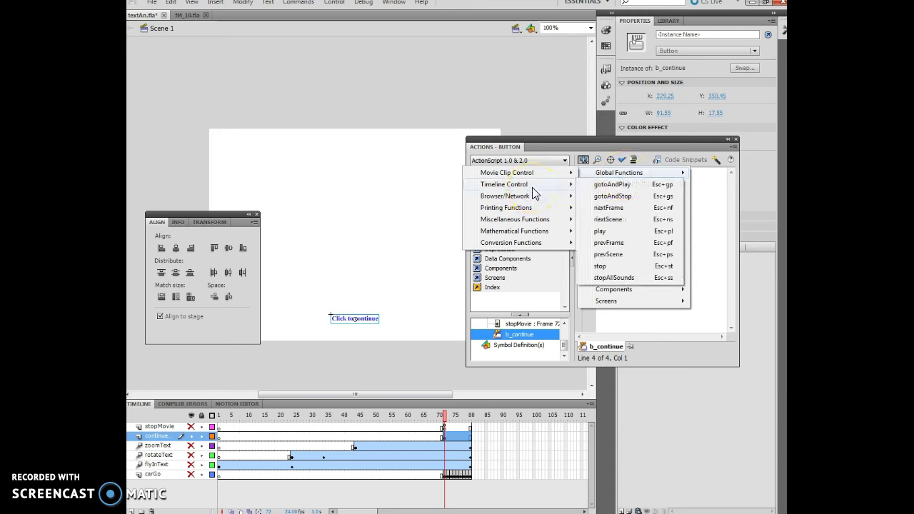
{"action": "left_click", "coordinate": [682, 231]}
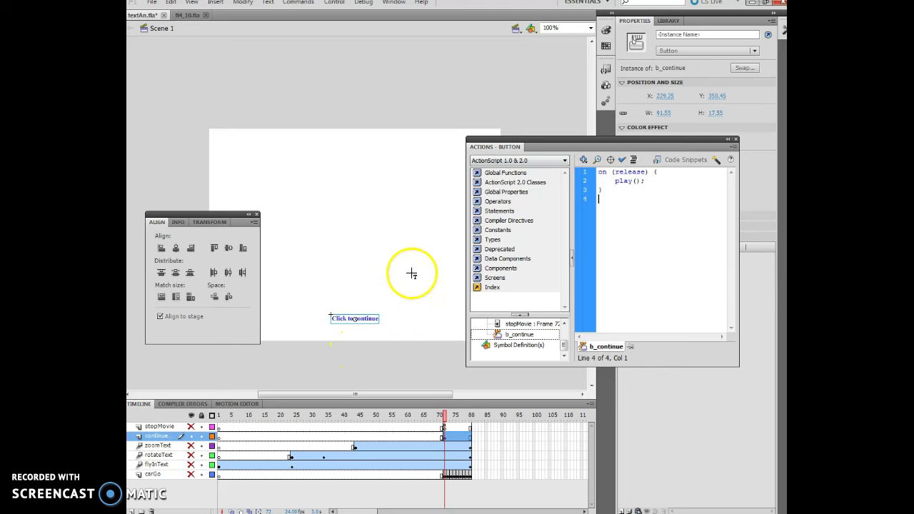
- Move the Actions panel aside, then close it
{"action": "left_click", "coordinate": [672, 142]}
{"action": "left_click_drag", "start_coordinate": [672, 142], "coordinate": [508, 98]}
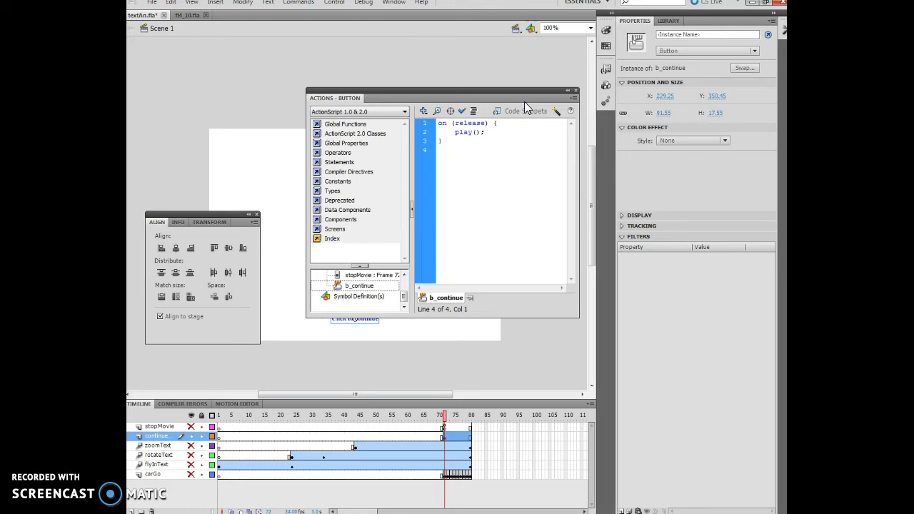
{"action": "left_click", "coordinate": [575, 91]}
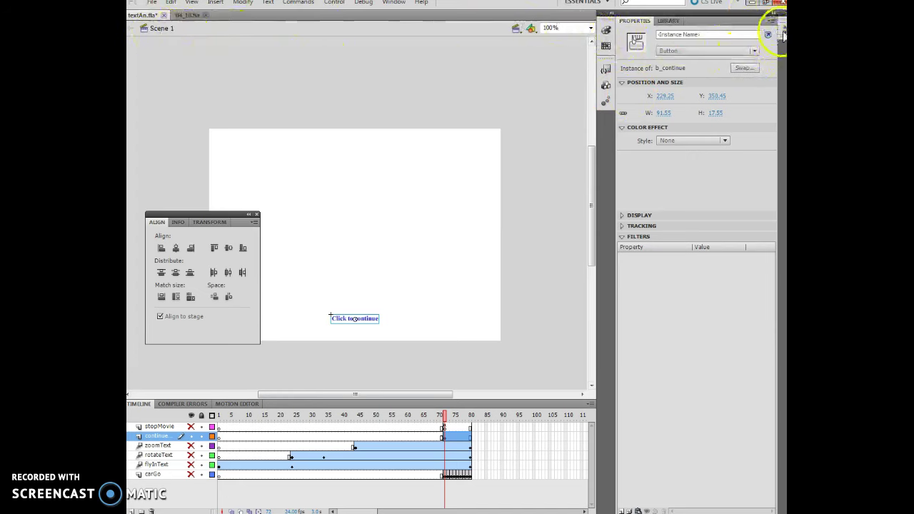
- Return to the main Scene 1 timeline
{"action": "left_click", "coordinate": [783, 29]}
{"action": "left_click", "coordinate": [770, 41]}
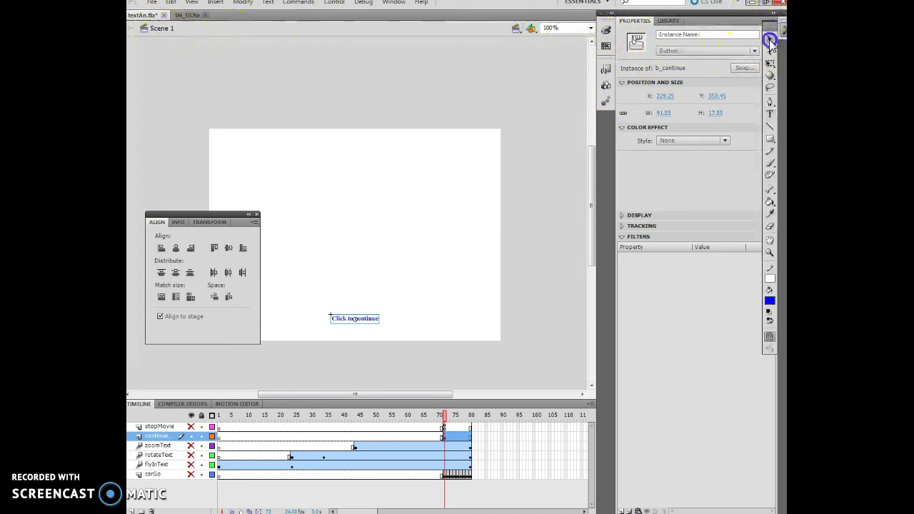
{"action": "left_click", "coordinate": [172, 30]}
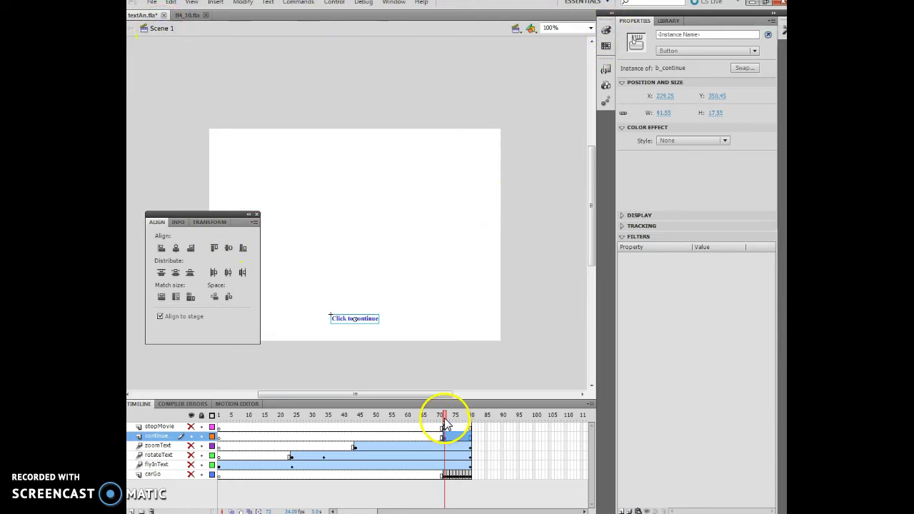
- Rewind to frame 1, make all layers visible, and play the animation to frame 80
{"action": "left_click_drag", "start_coordinate": [441, 417], "coordinate": [193, 428]}
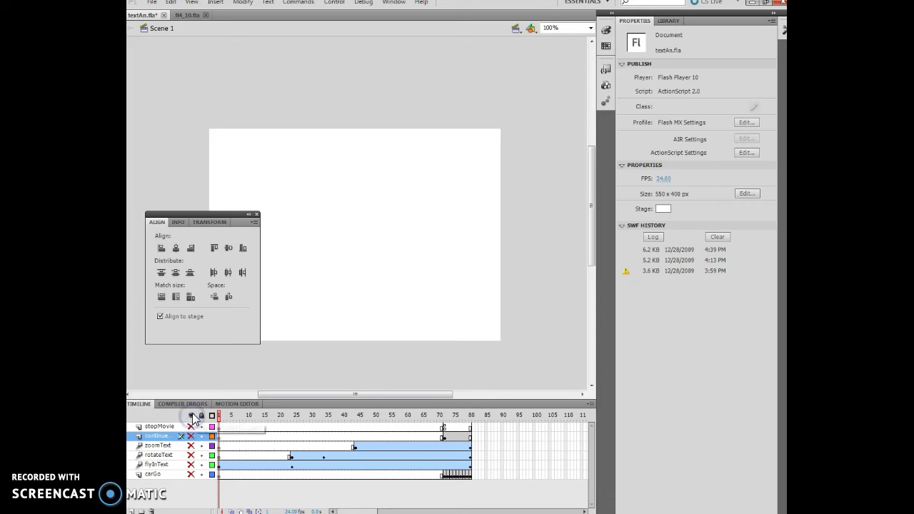
{"action": "left_click", "coordinate": [192, 415]}
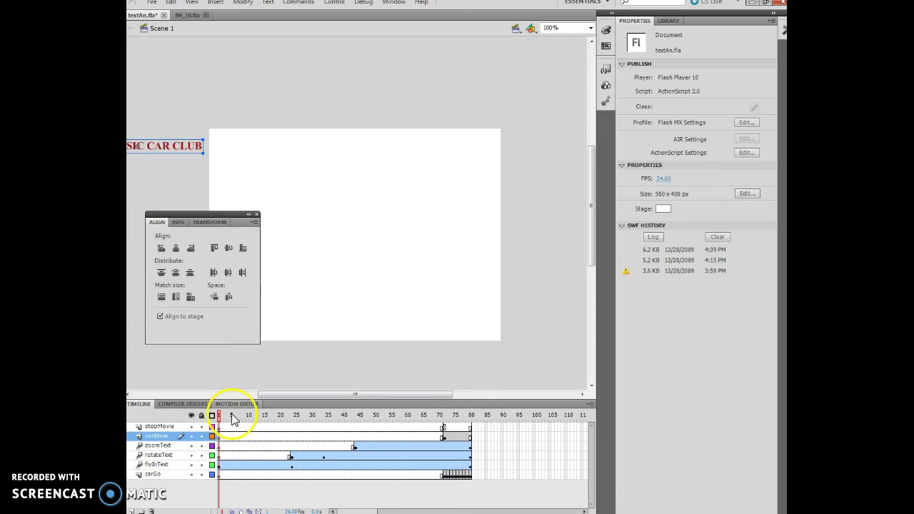
{"action": "key", "text": "Return"}
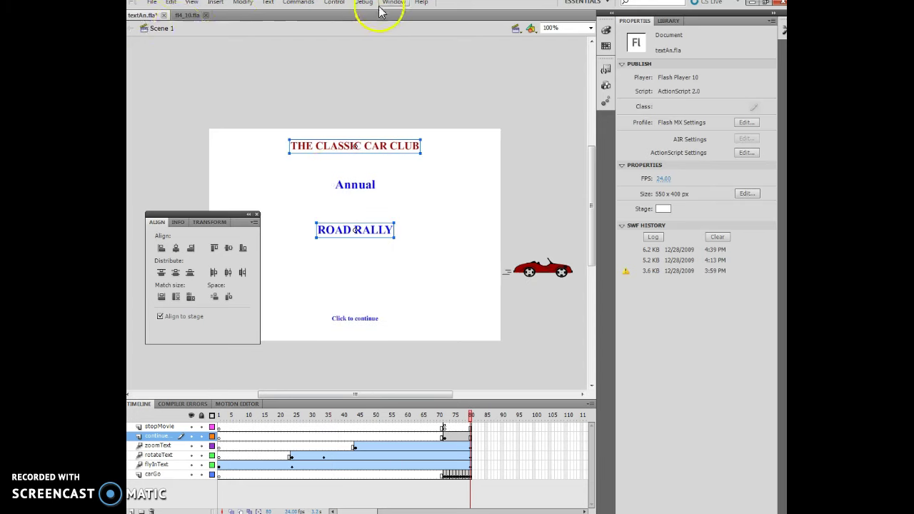
{"action": "left_click", "coordinate": [299, 6]}
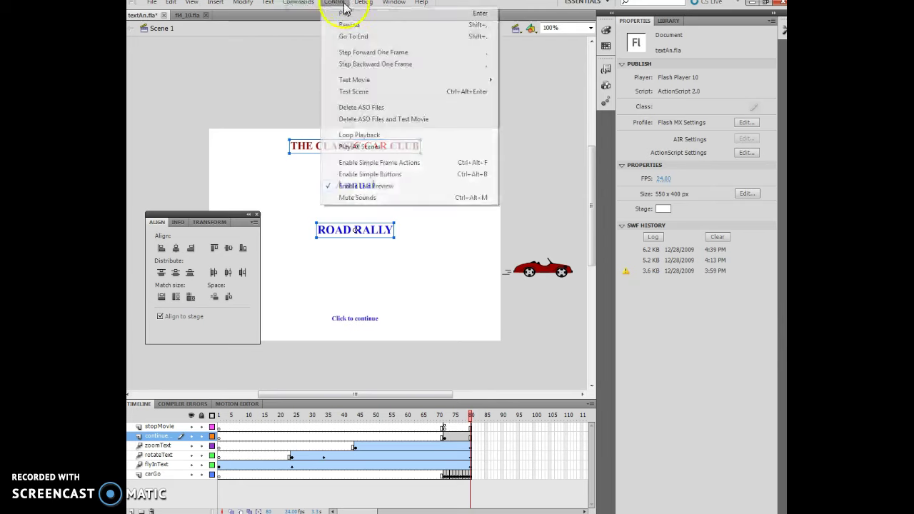
- Export and test the movie in Flash Professional as textAn.swf
{"action": "left_click", "coordinate": [393, 3]}
{"action": "left_click", "coordinate": [216, 3]}
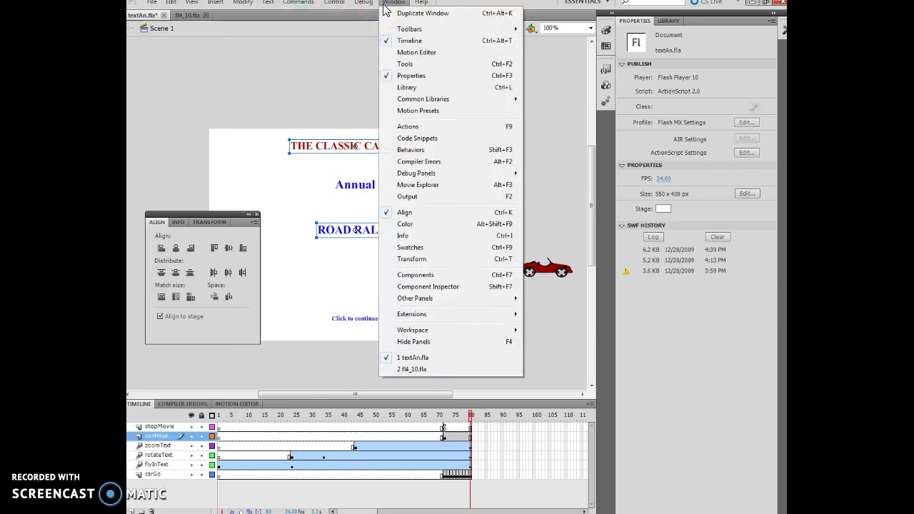
{"action": "left_click", "coordinate": [308, 80]}
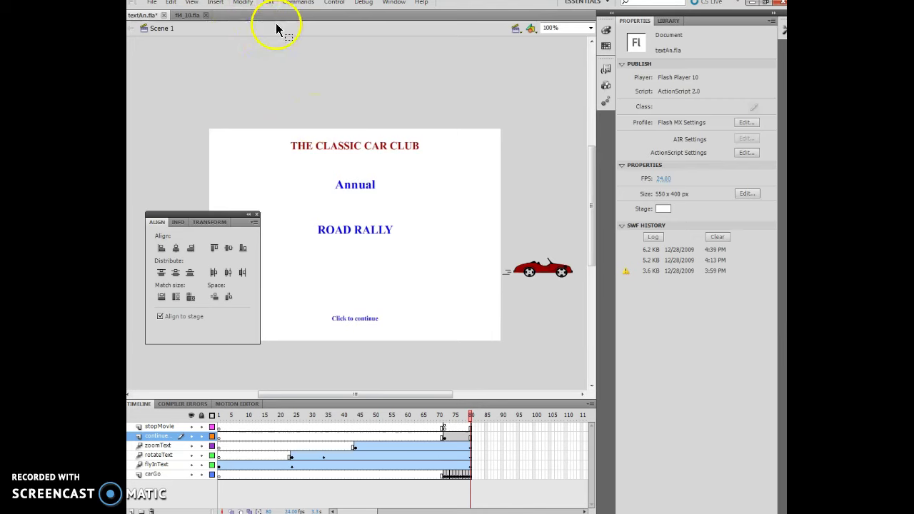
{"action": "left_click", "coordinate": [334, 6]}
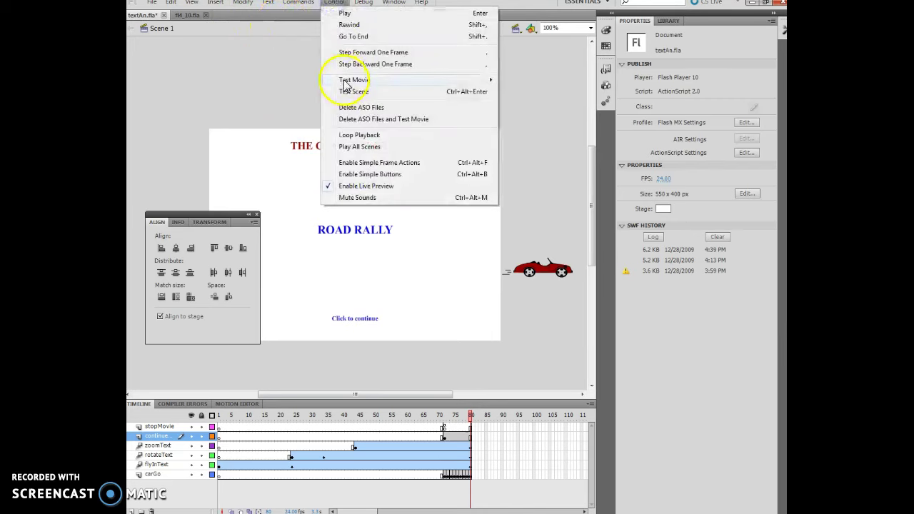
{"action": "mouse_move", "coordinate": [348, 80]}
{"action": "left_click", "coordinate": [583, 78]}
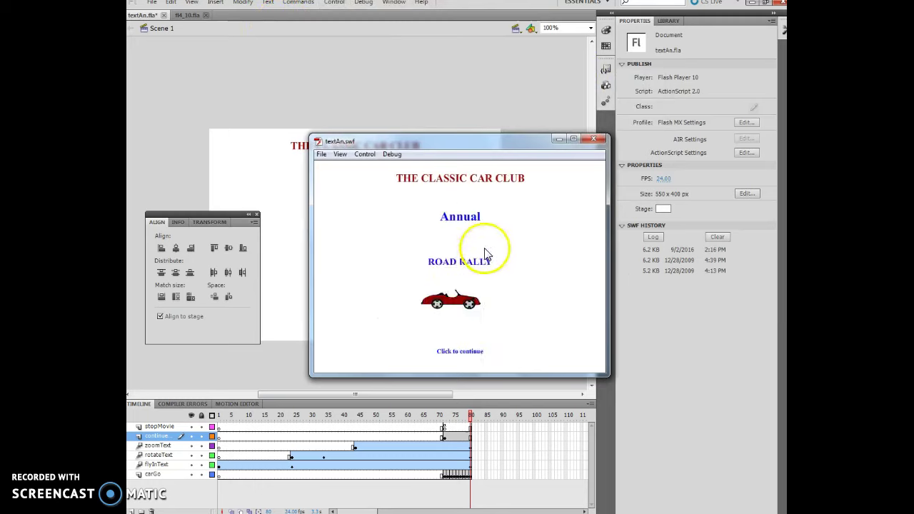
- Use Click to continue to replay the animation, then close the test window
{"action": "left_click", "coordinate": [462, 351]}
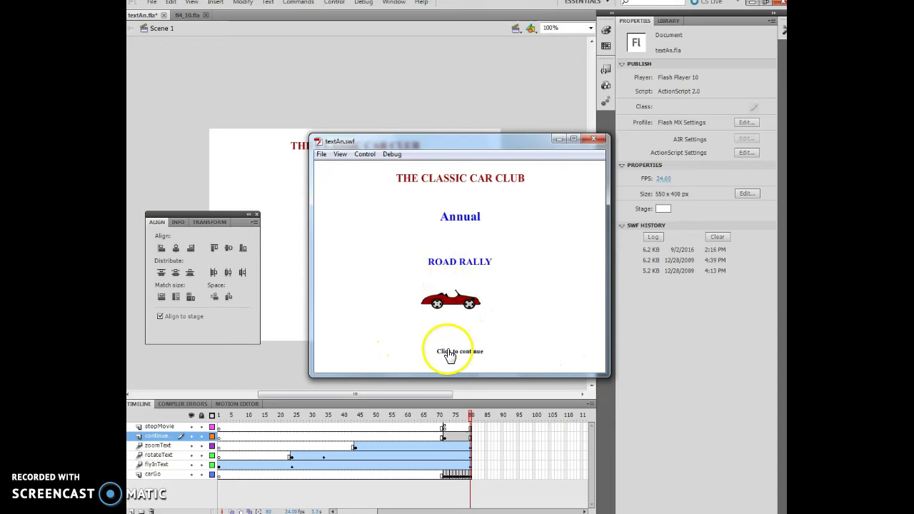
{"action": "left_click", "coordinate": [447, 352]}
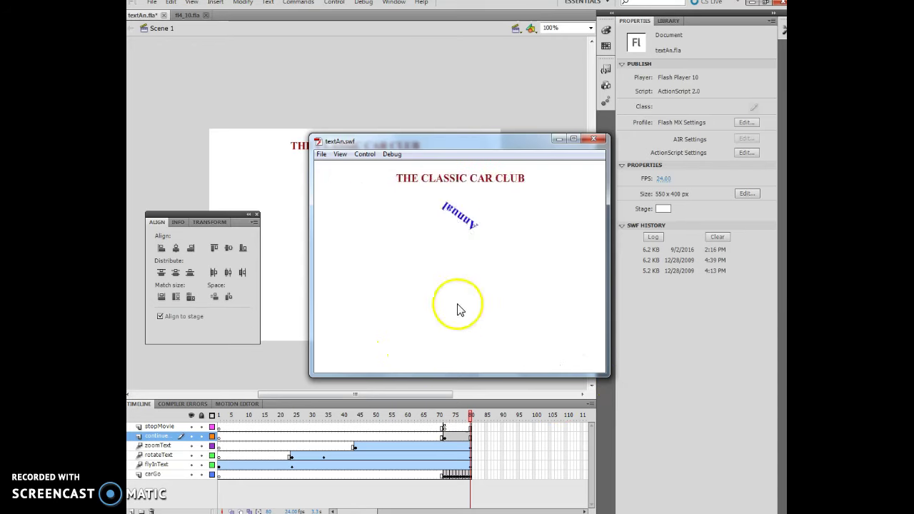
{"action": "left_click", "coordinate": [594, 140]}
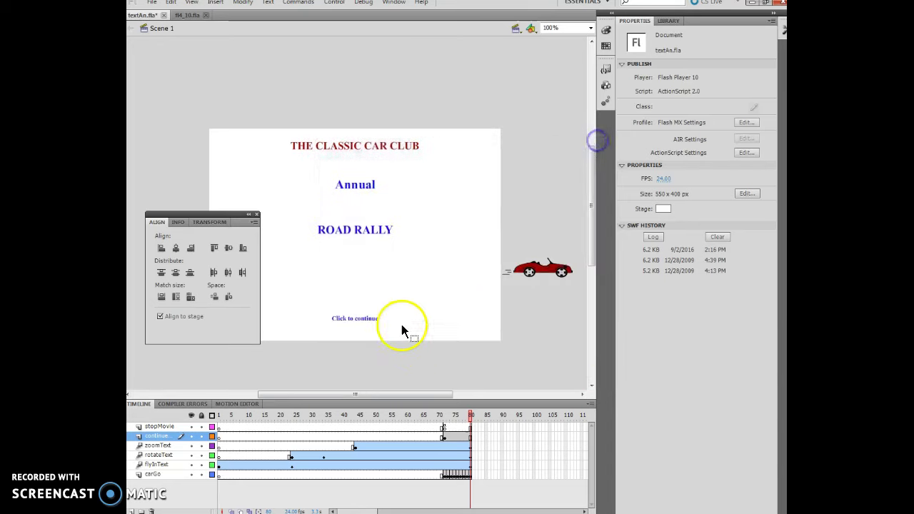
- Toggle all layers off and on, then rewind to frame 22 showing only the CLASSIC CAR CLUB title
{"action": "left_click", "coordinate": [191, 415]}
{"action": "left_click", "coordinate": [190, 415]}
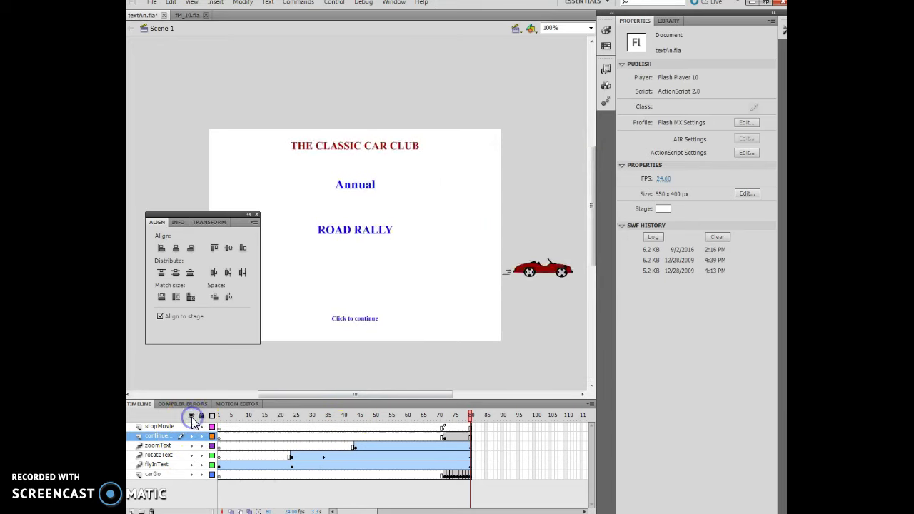
{"action": "left_click_drag", "start_coordinate": [471, 419], "coordinate": [285, 422]}
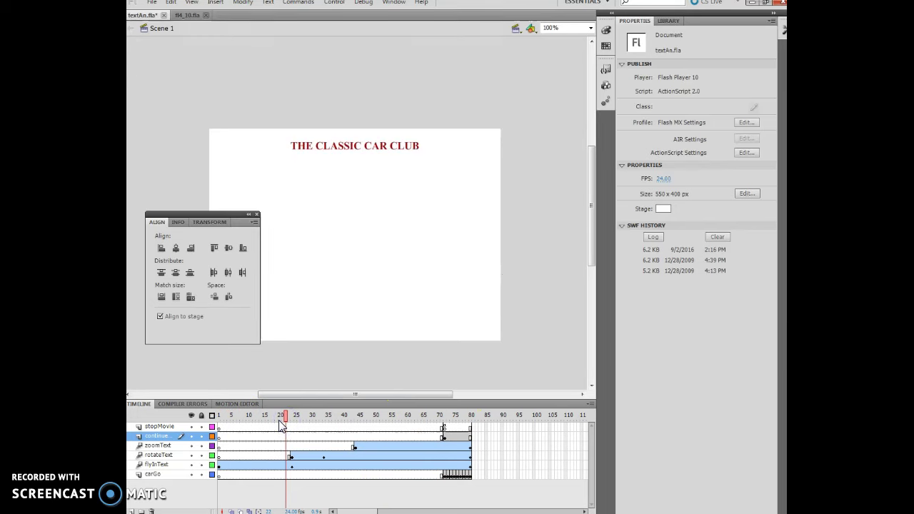